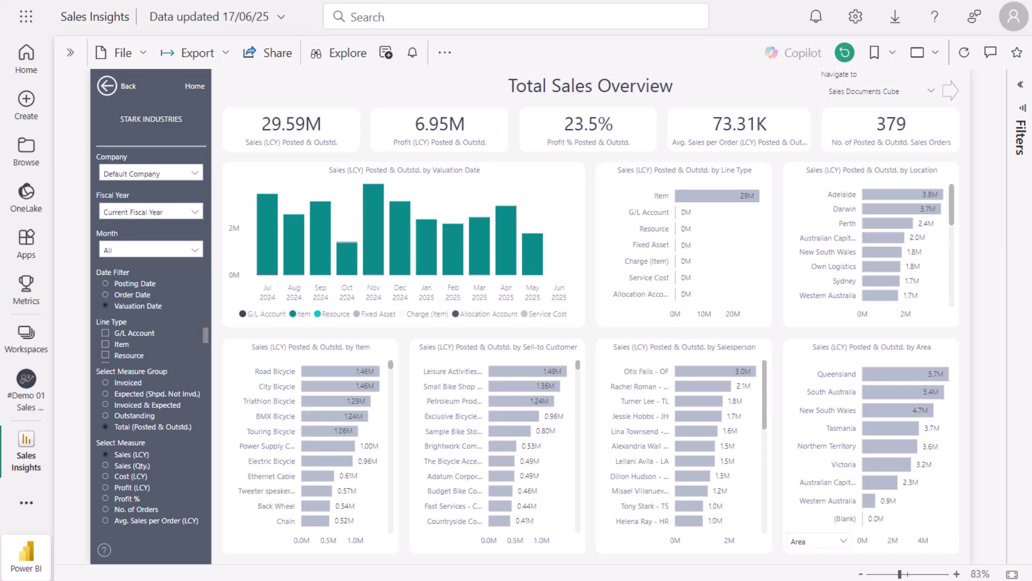
- Show the Area sales chart by Project, and return it to the Area breakdown
{"action": "left_click", "coordinate": [843, 542]}
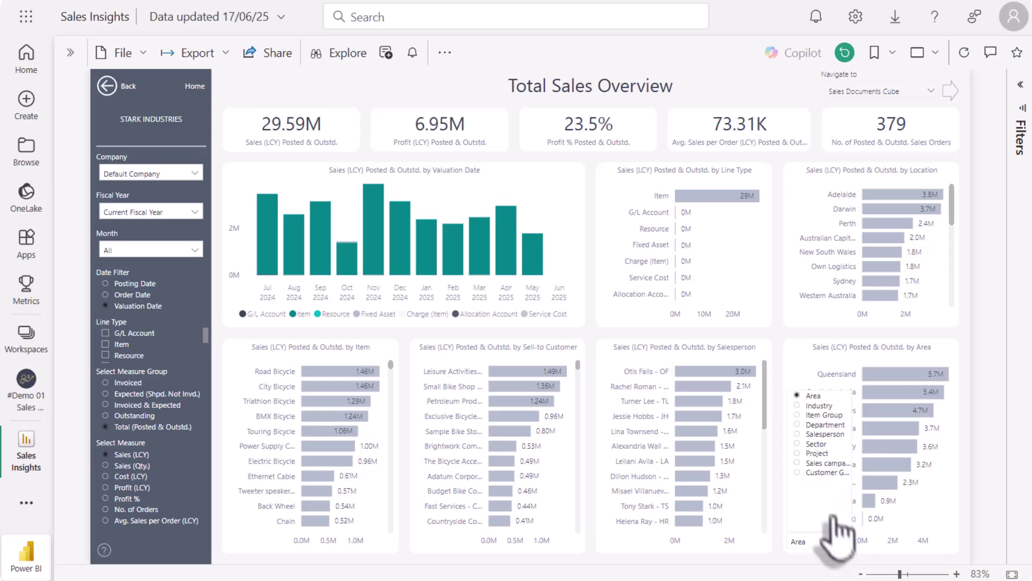
{"action": "left_click", "coordinate": [799, 453]}
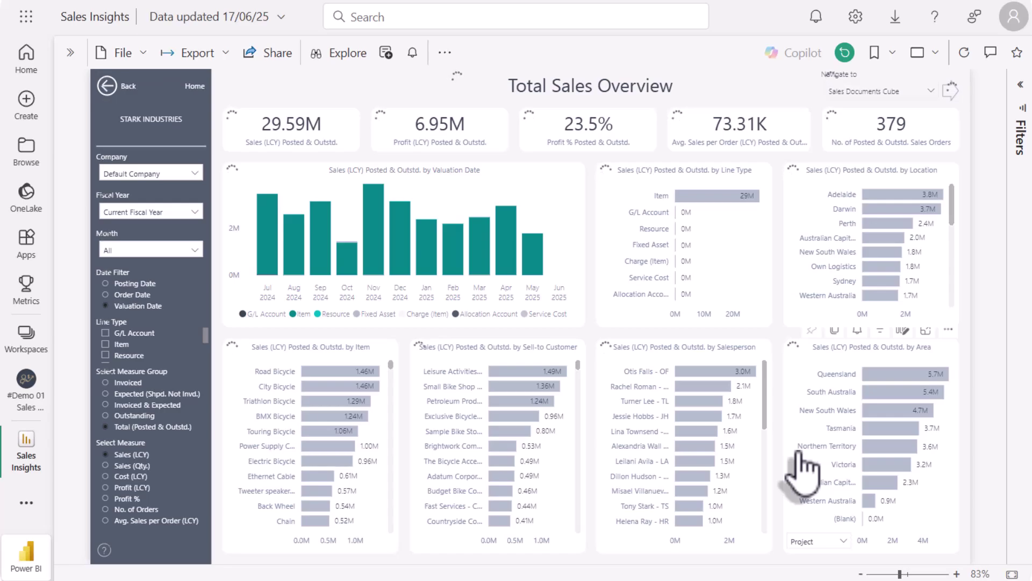
{"action": "left_click", "coordinate": [843, 541]}
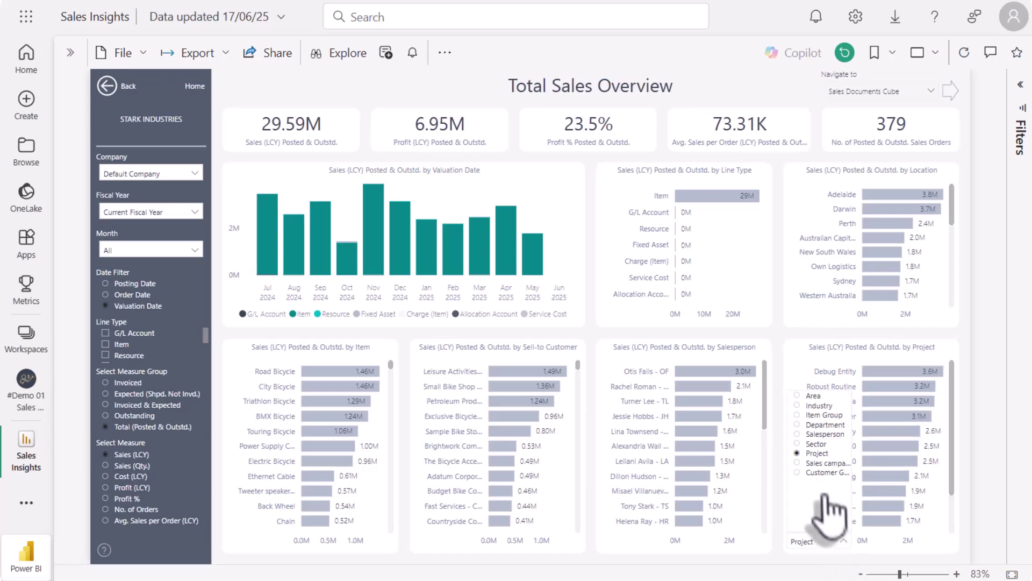
{"action": "left_click", "coordinate": [803, 397]}
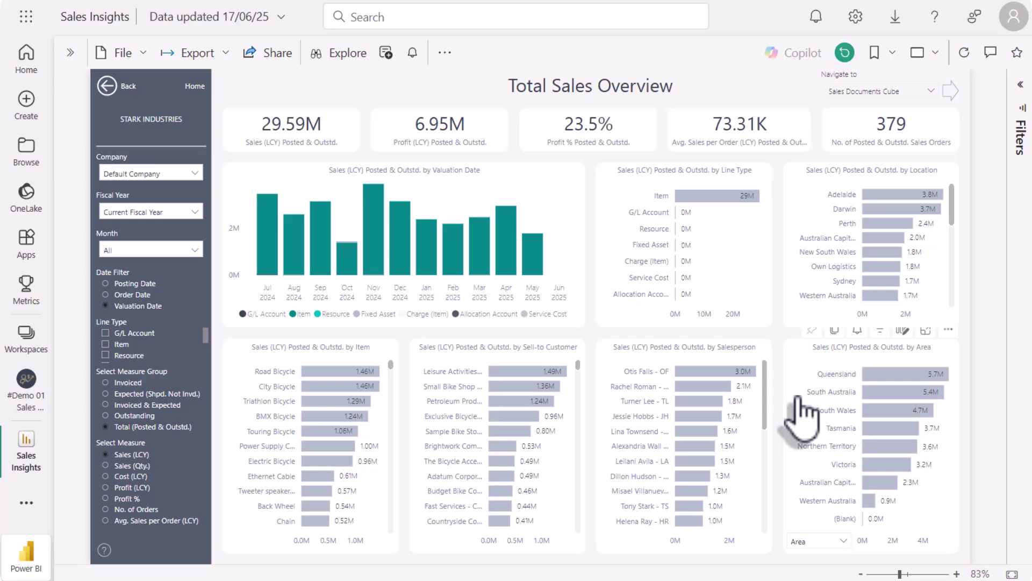
- Cross-filter the report by the Adelaide, Darwin and Perth locations together and by Perth alone, and clear the location selection
{"action": "left_click", "coordinate": [876, 195]}
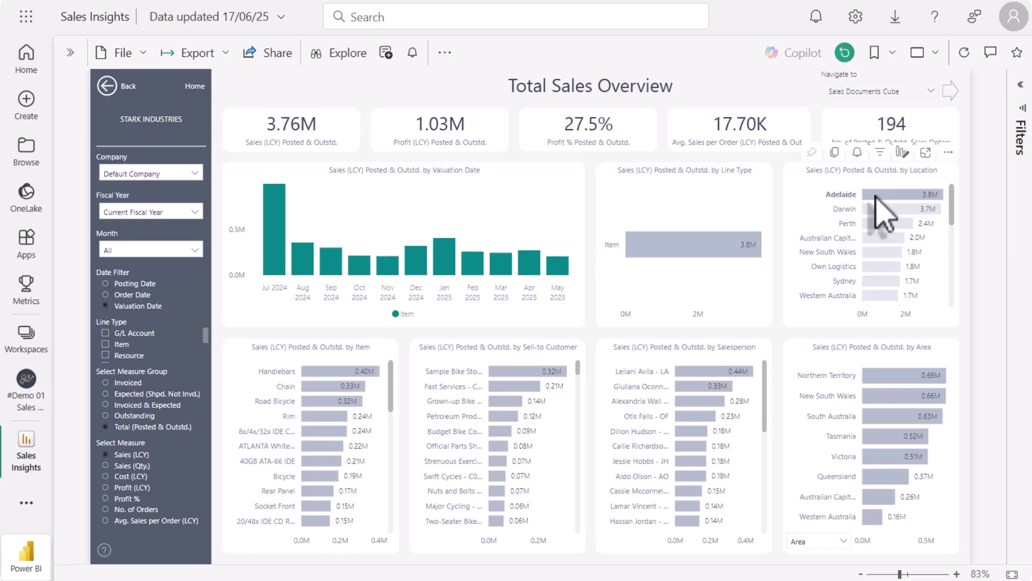
{"action": "left_click", "coordinate": [875, 210], "text": "ctrl"}
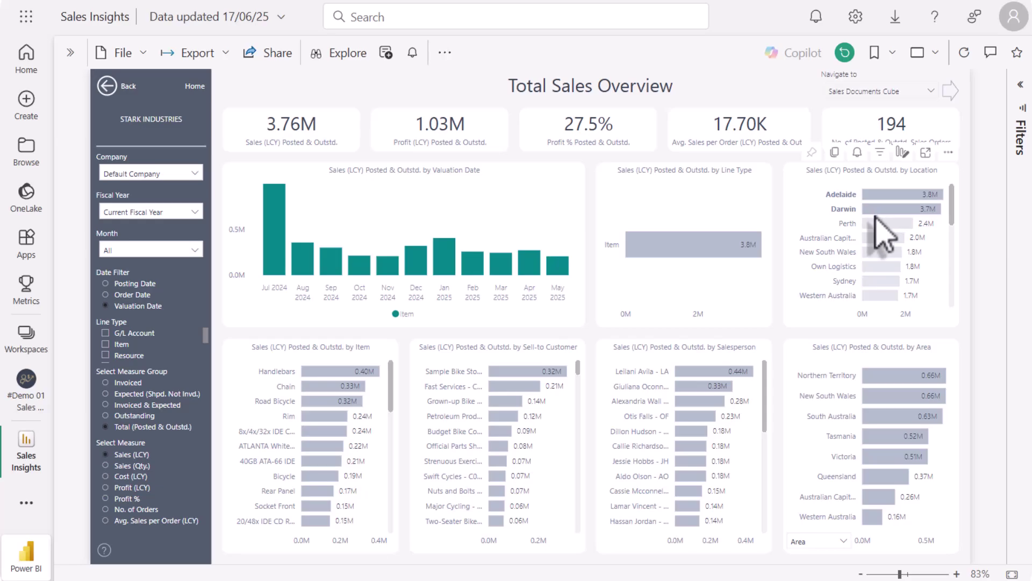
{"action": "left_click", "coordinate": [875, 223], "text": "ctrl"}
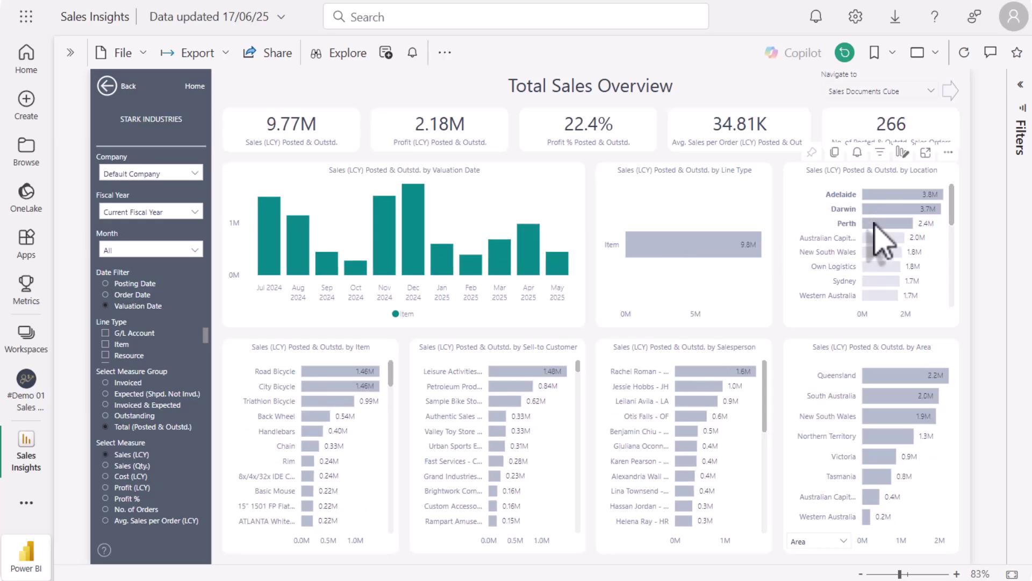
{"action": "left_click", "coordinate": [875, 223]}
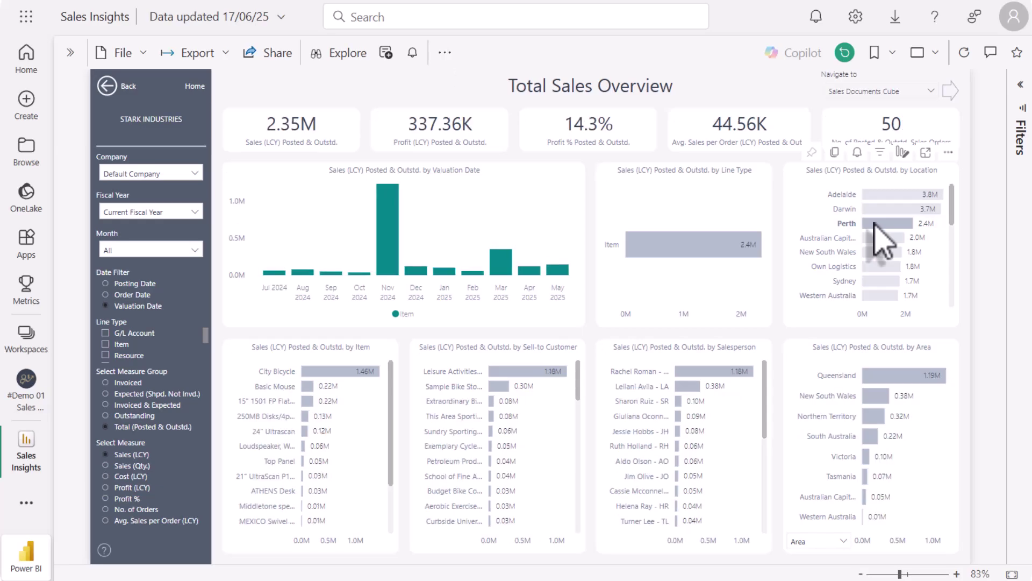
{"action": "left_click", "coordinate": [875, 223]}
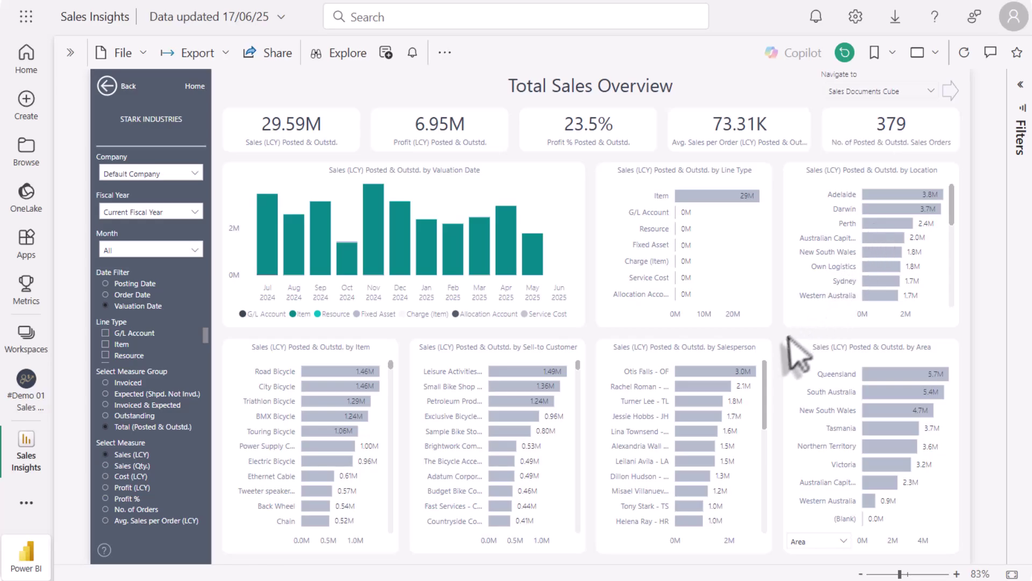
- Select the top six bars in the Salesperson chart as a group, reduce the selection to the third salesperson, and clear it
{"action": "left_click_drag", "start_coordinate": [729, 368], "coordinate": [662, 449]}
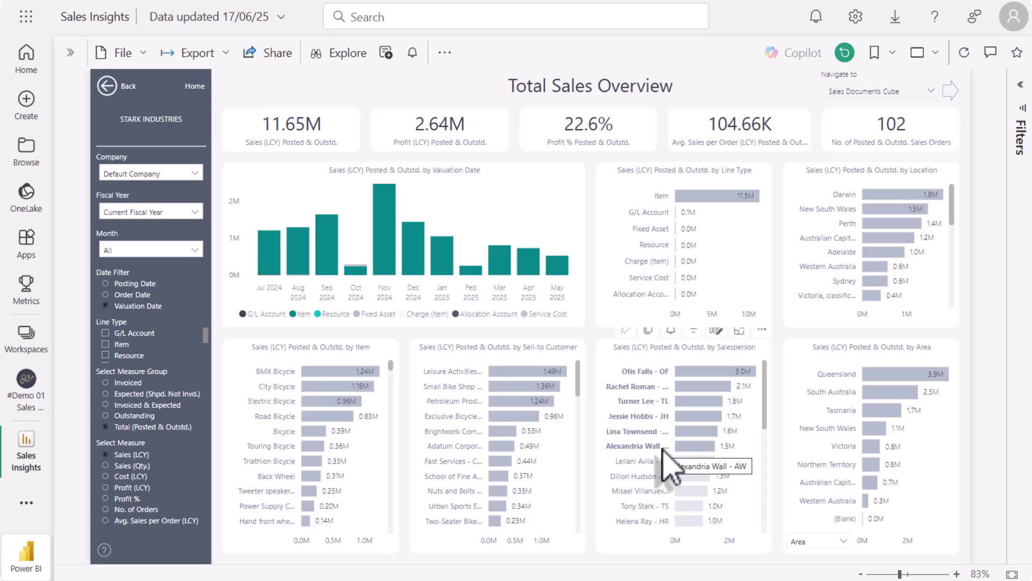
{"action": "left_click", "coordinate": [702, 401]}
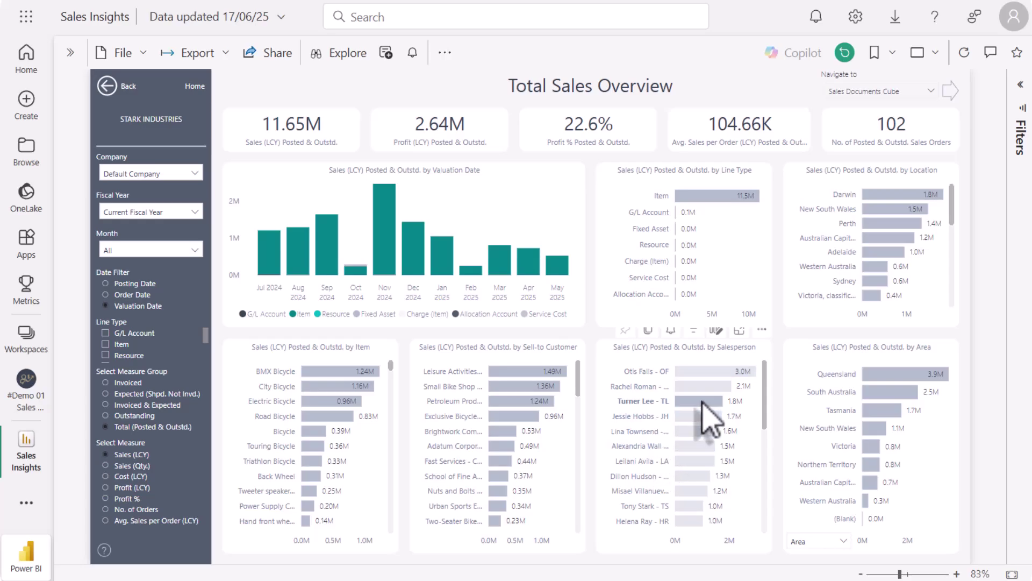
{"action": "left_click", "coordinate": [701, 403]}
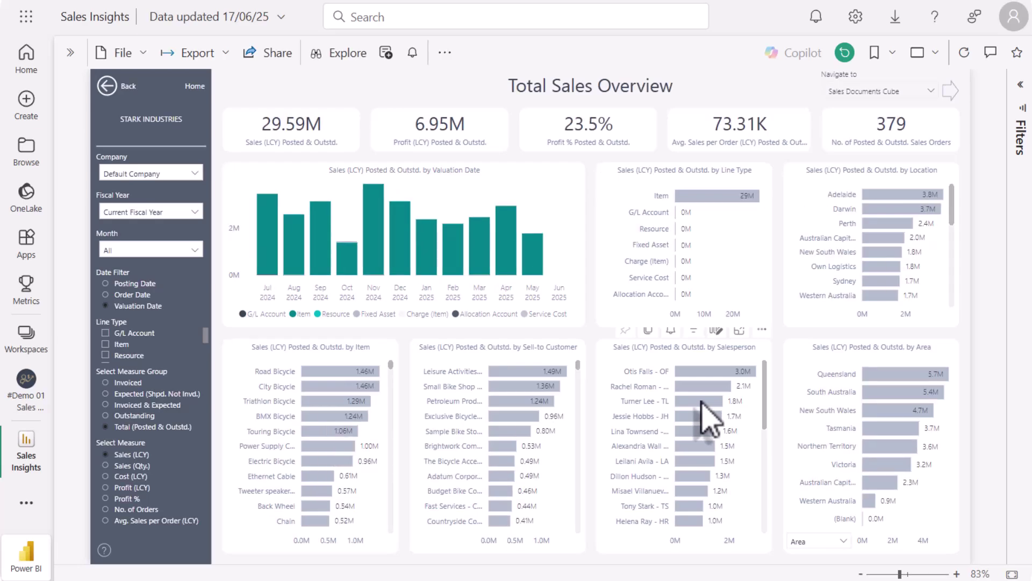
- Narrow the report cumulatively to the Queensland area, its top salesperson, the Small Bike Shop customer and the BMX Bicycle item
{"action": "left_click", "coordinate": [873, 373]}
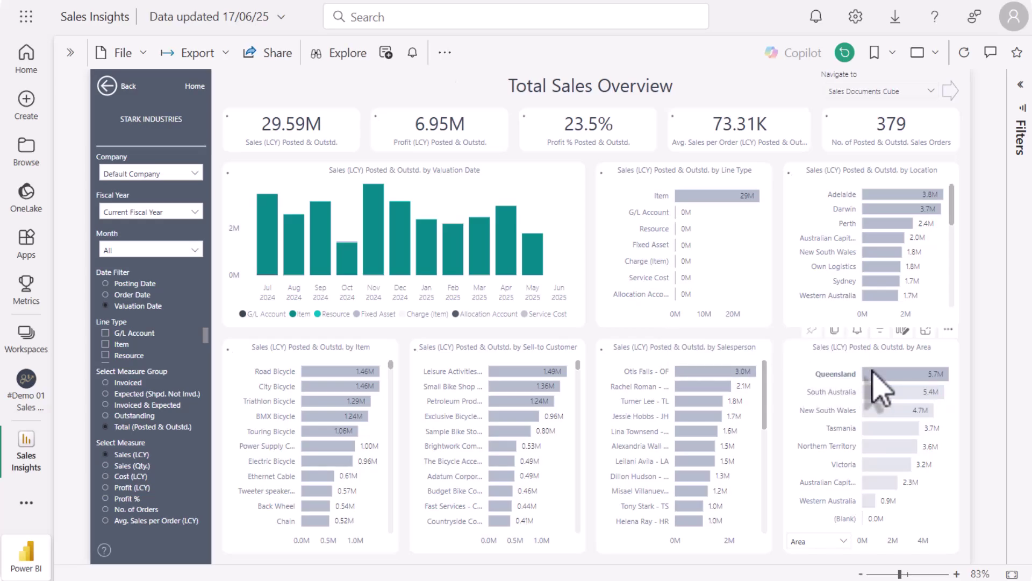
{"action": "left_click", "coordinate": [716, 377]}
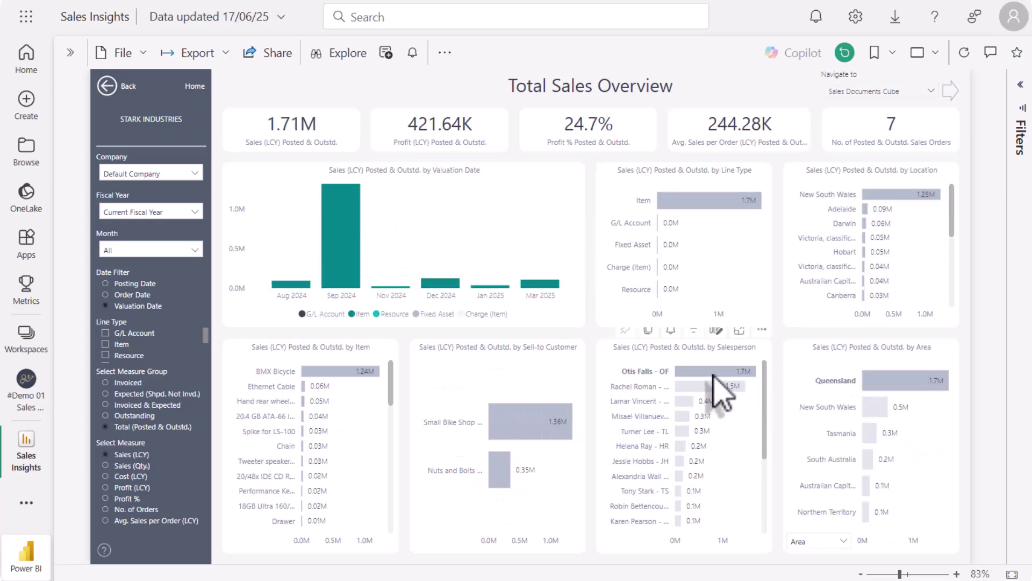
{"action": "left_click", "coordinate": [531, 422]}
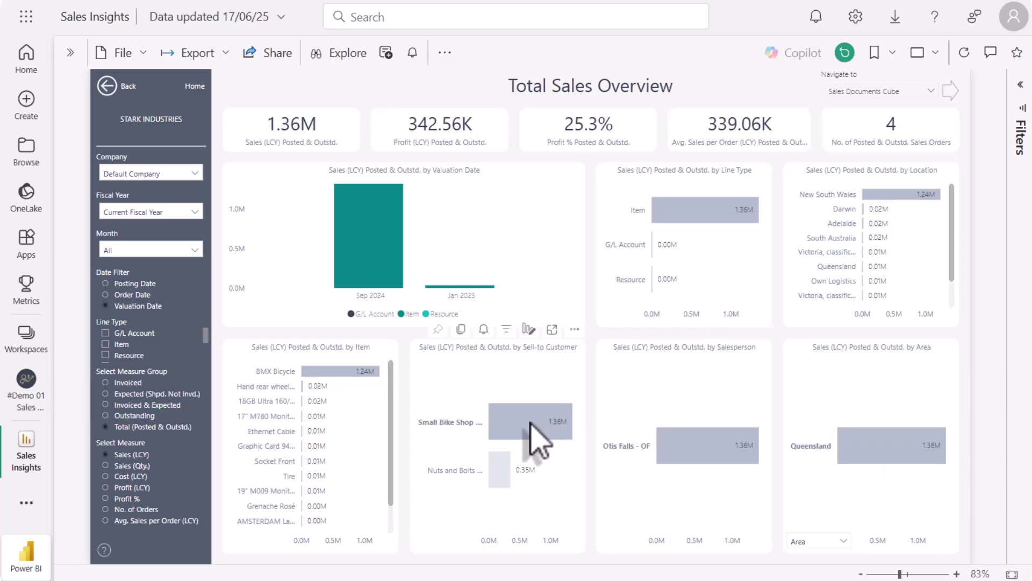
{"action": "left_click", "coordinate": [348, 370]}
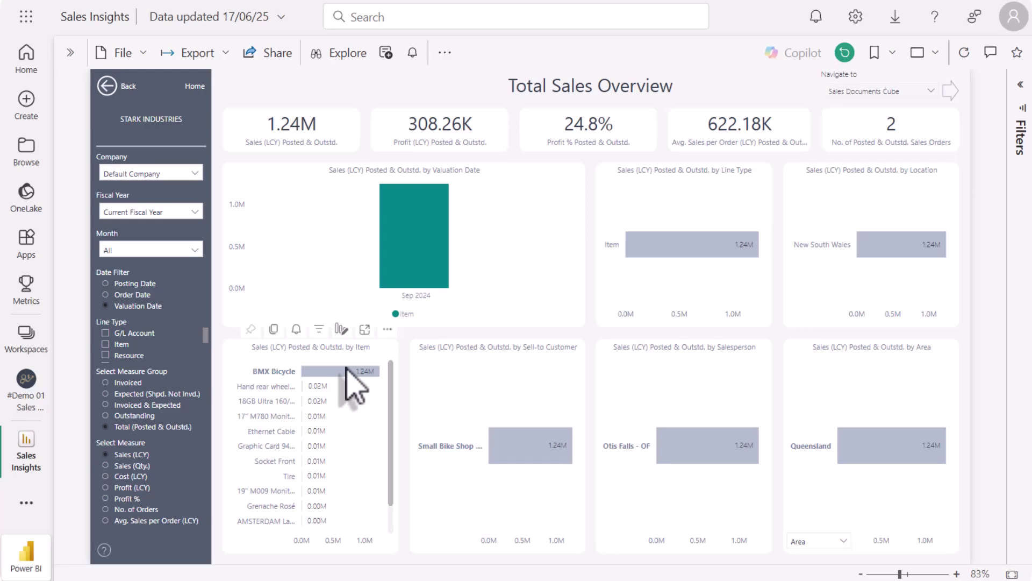
- Filter the whole report by the Sep 2024 column alone in the Valuation Date chart, and clear that selection
{"action": "mouse_move", "coordinate": [397, 265]}
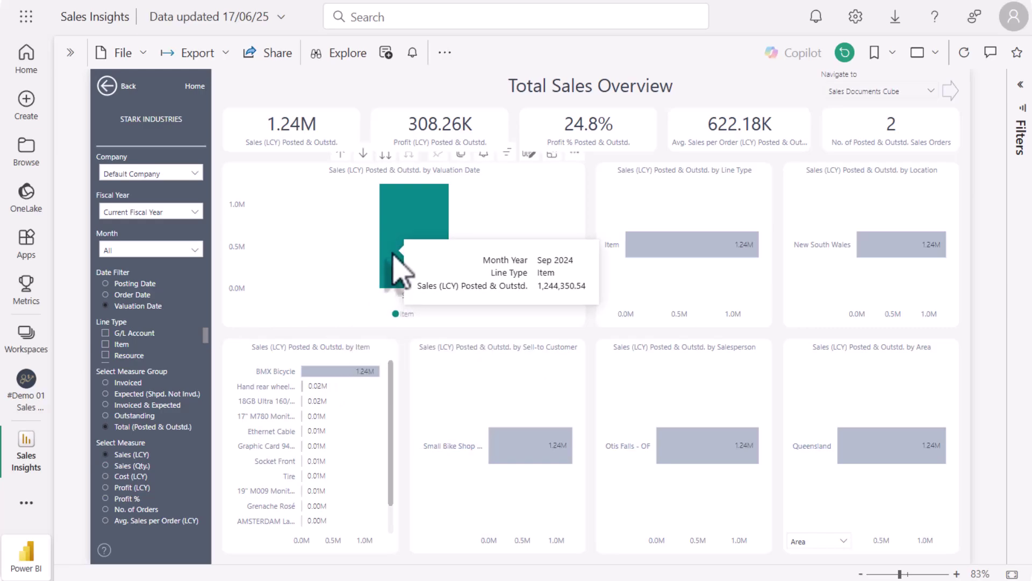
{"action": "left_click", "coordinate": [398, 265]}
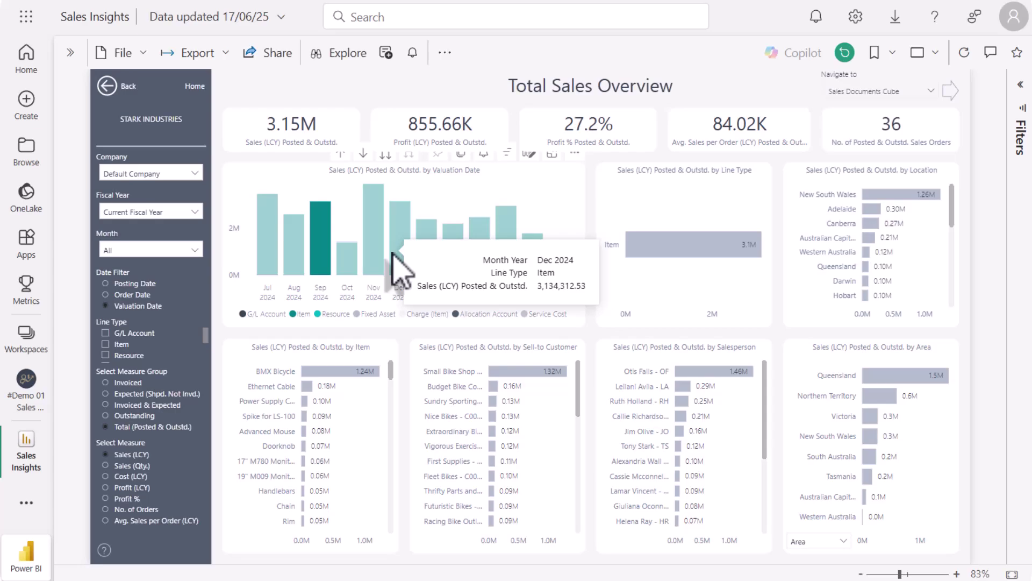
{"action": "right_click", "coordinate": [329, 262]}
{"action": "left_click", "coordinate": [317, 262]}
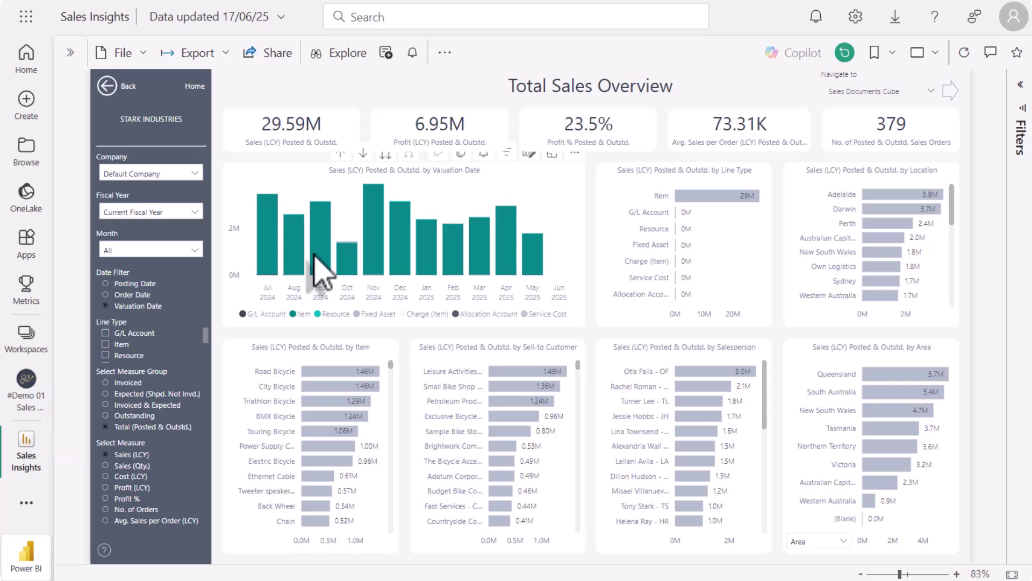
- Switch the measure through Sales (Qty.), Cost (LCY), Profit (LCY), Profit % and No. of Orders, ending on Avg. Sales per Order (LCY)
{"action": "left_click", "coordinate": [110, 467]}
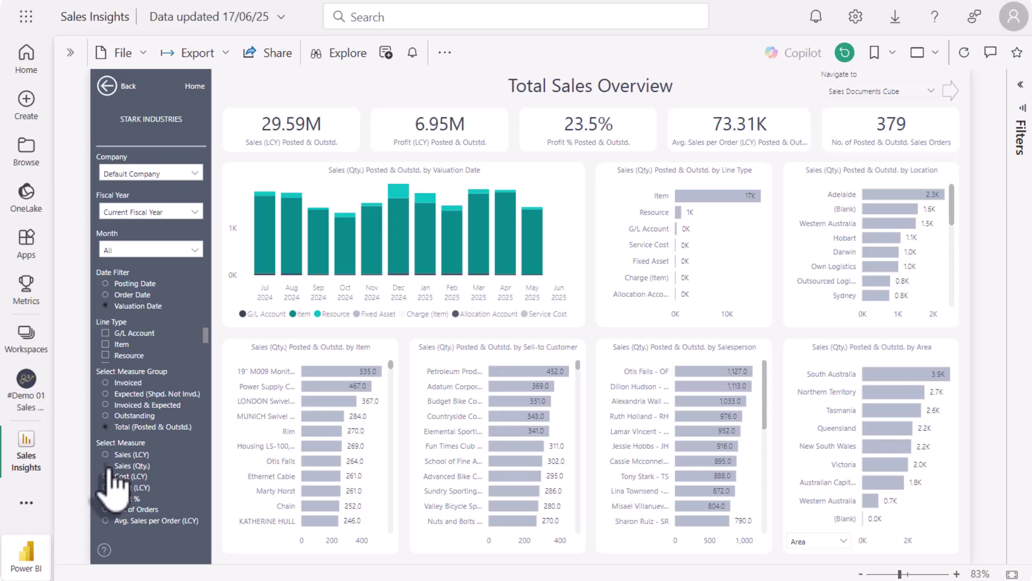
{"action": "left_click", "coordinate": [108, 476]}
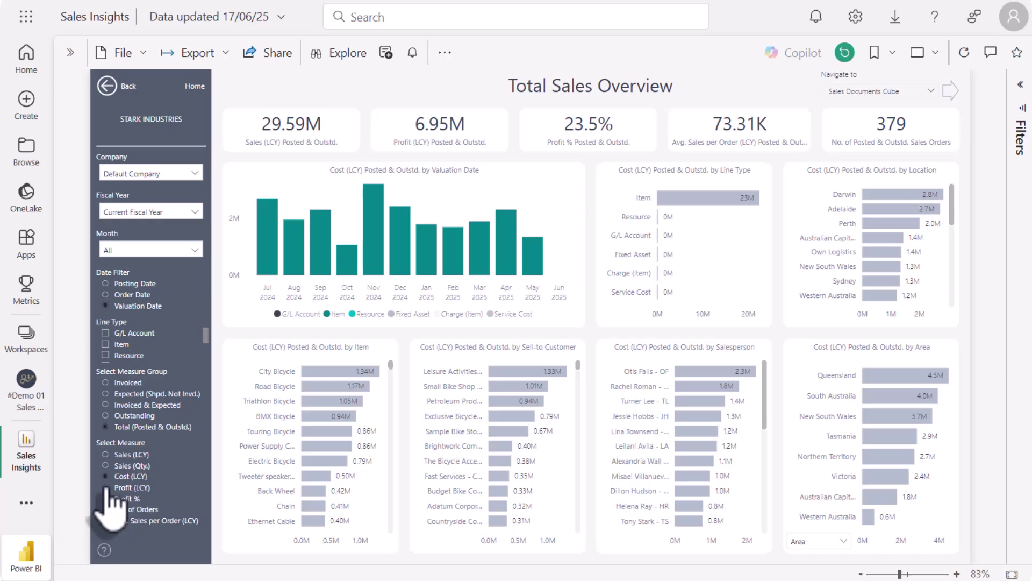
{"action": "left_click", "coordinate": [106, 488]}
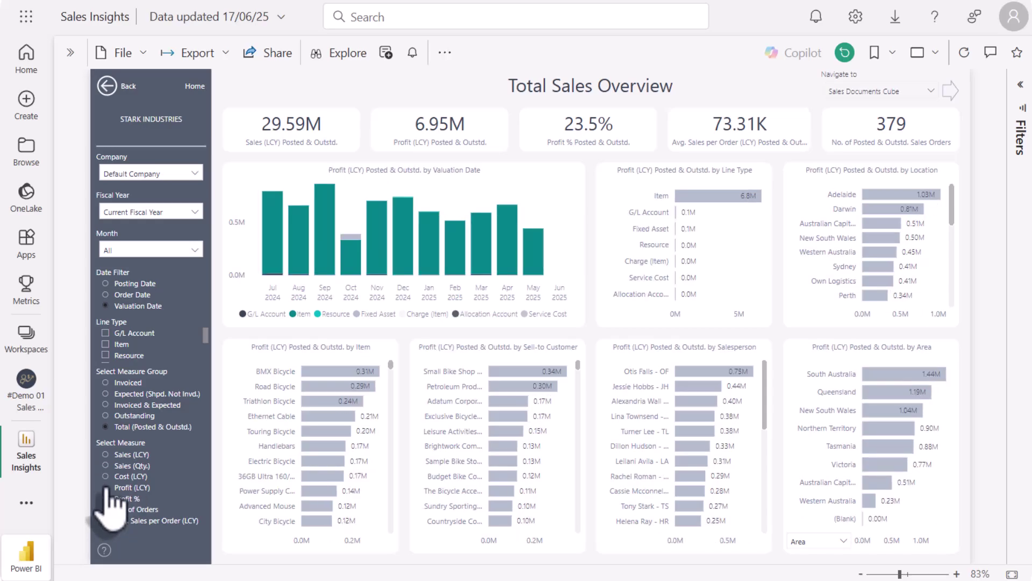
{"action": "left_click", "coordinate": [107, 499]}
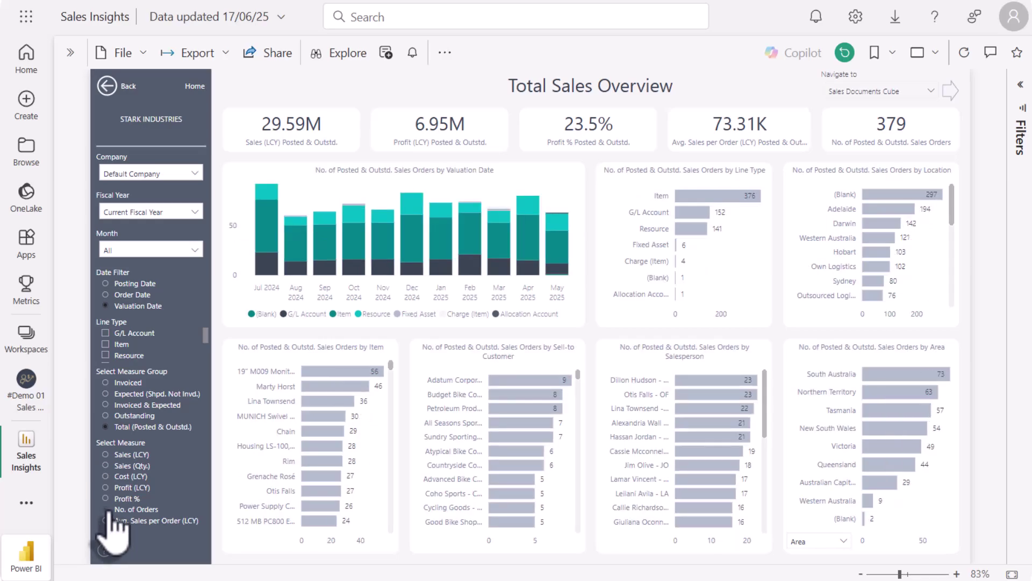
{"action": "left_click", "coordinate": [110, 522]}
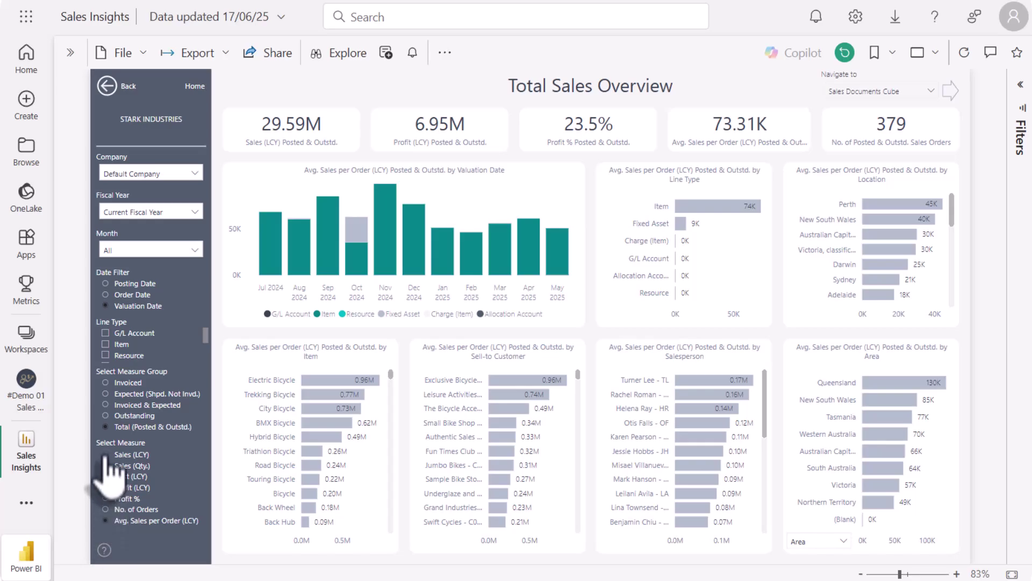
- Compare the charts under the Invoiced, Expected (Shpd. Not Invd.), Invoiced & Expected and Outstanding measure groups
{"action": "left_click", "coordinate": [111, 386]}
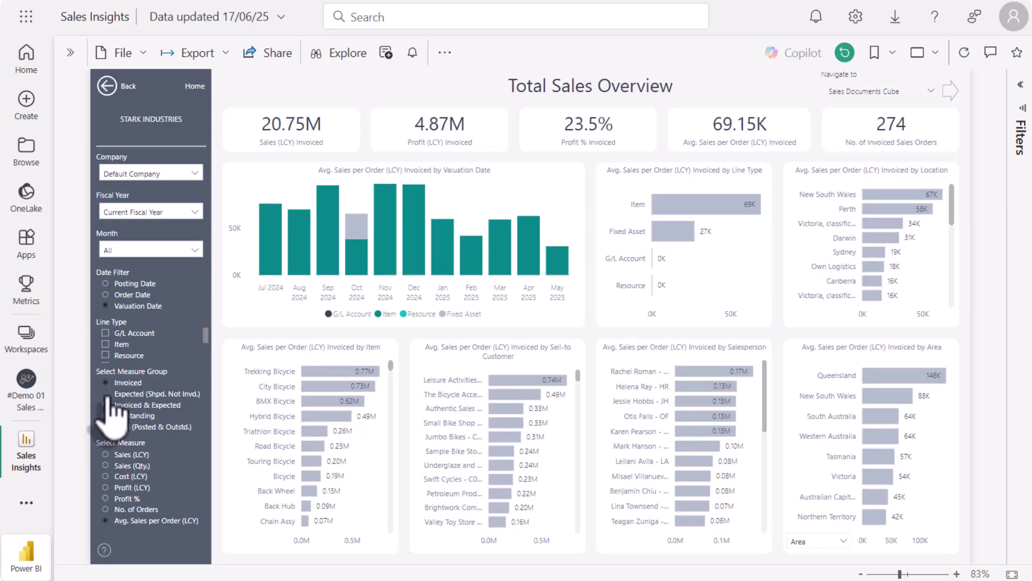
{"action": "left_click", "coordinate": [108, 397]}
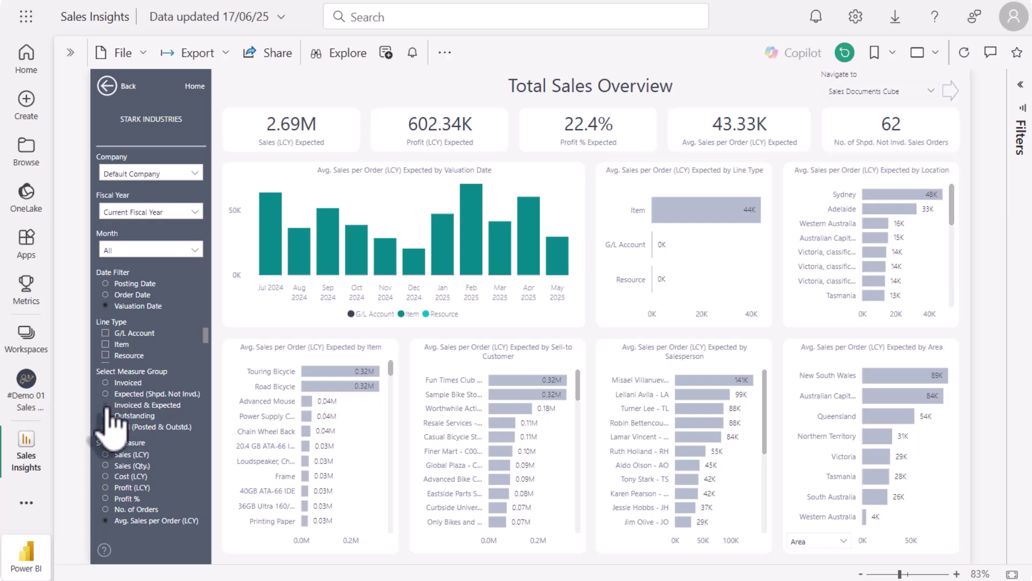
{"action": "left_click", "coordinate": [107, 406]}
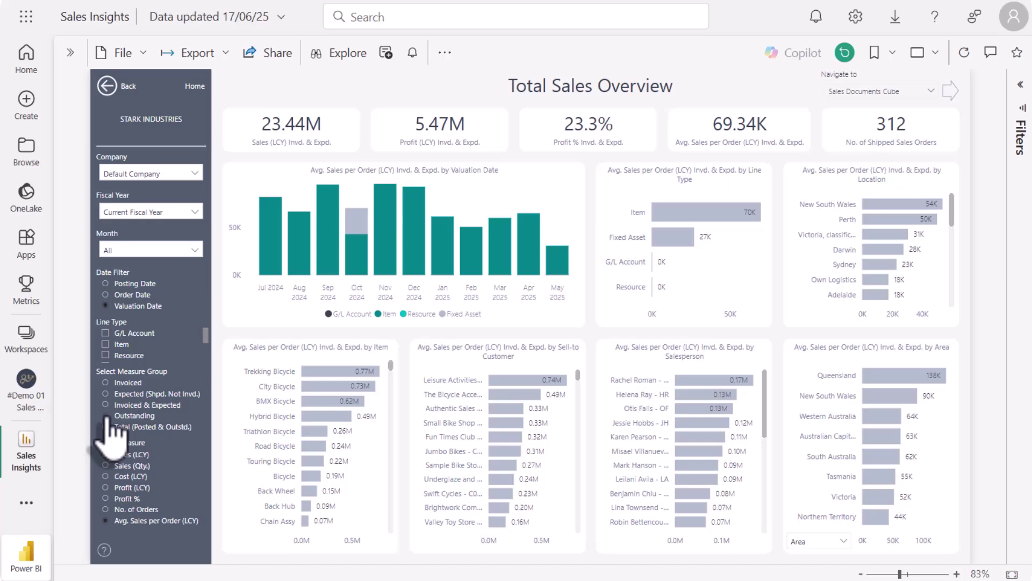
{"action": "left_click", "coordinate": [107, 417]}
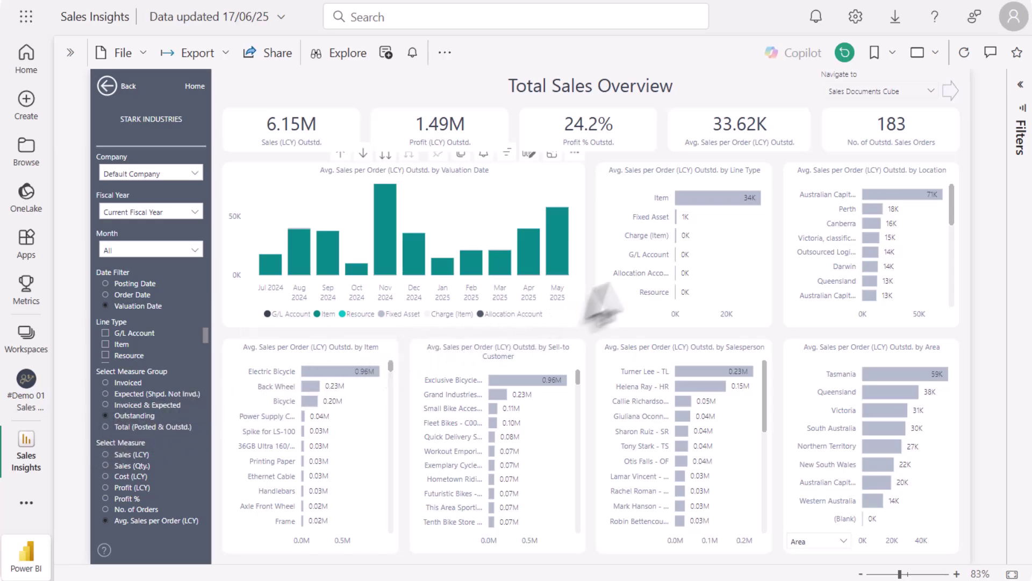
- Filter the page by Status Open and by Status Released separately, clearing each Status filter after viewing it
{"action": "left_click", "coordinate": [1020, 121]}
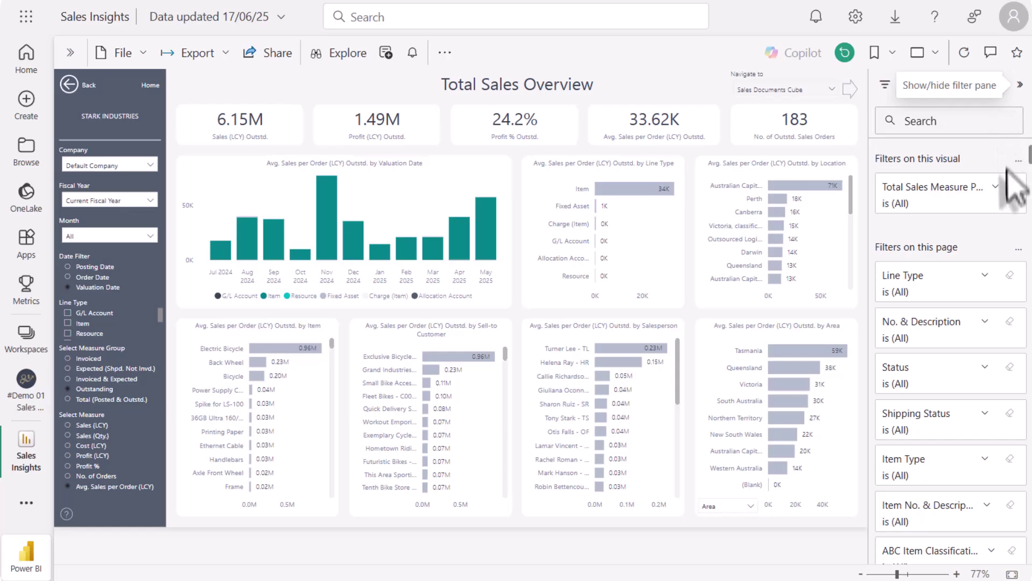
{"action": "left_click", "coordinate": [986, 367]}
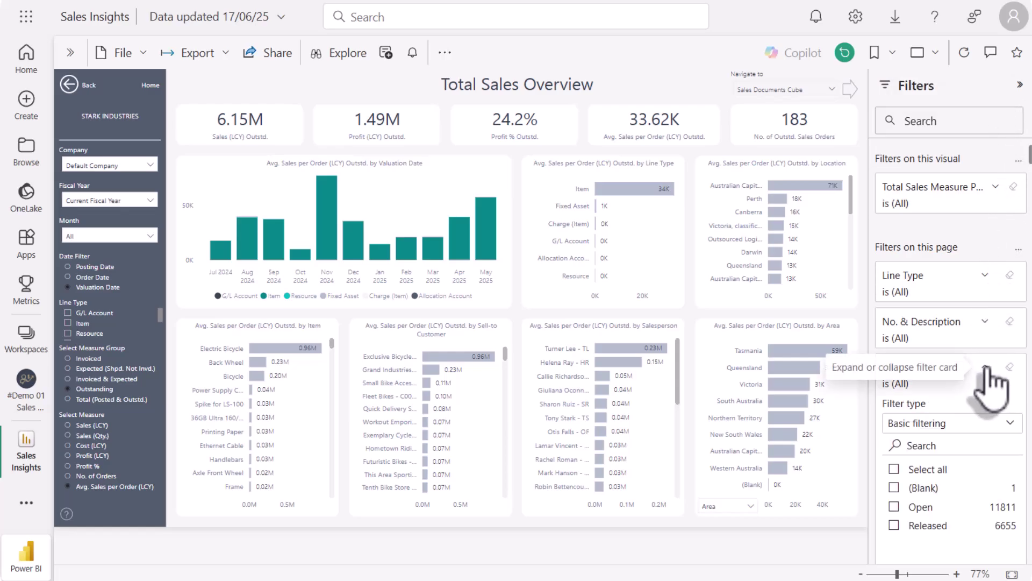
{"action": "left_click", "coordinate": [893, 507]}
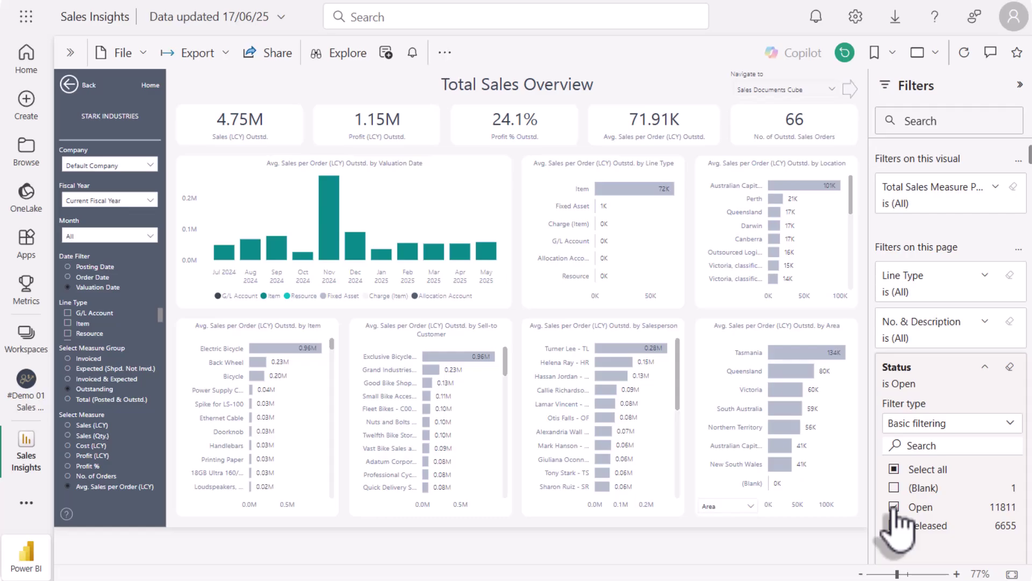
{"action": "left_click", "coordinate": [894, 508]}
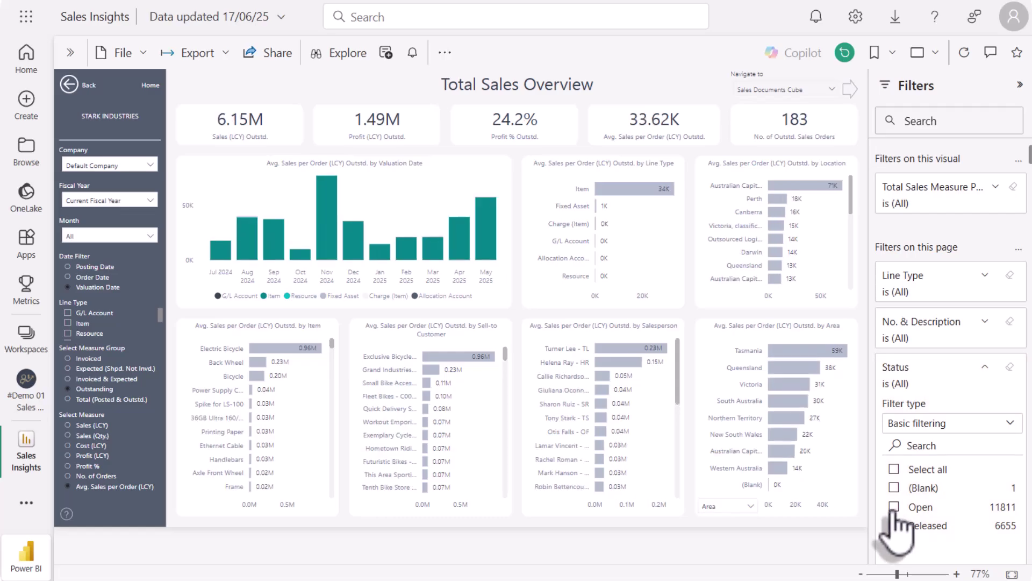
{"action": "left_click", "coordinate": [894, 525]}
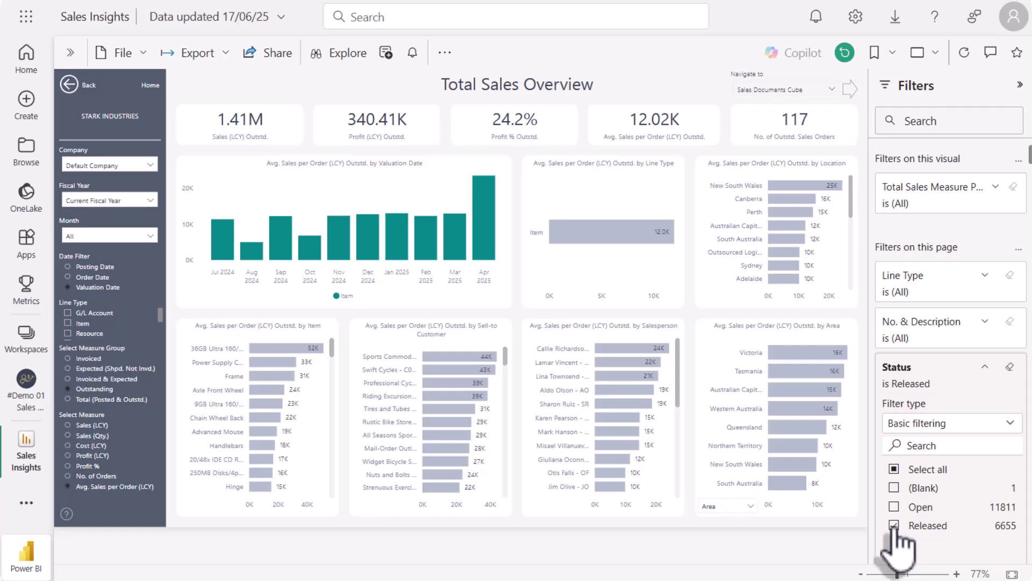
{"action": "left_click", "coordinate": [894, 526]}
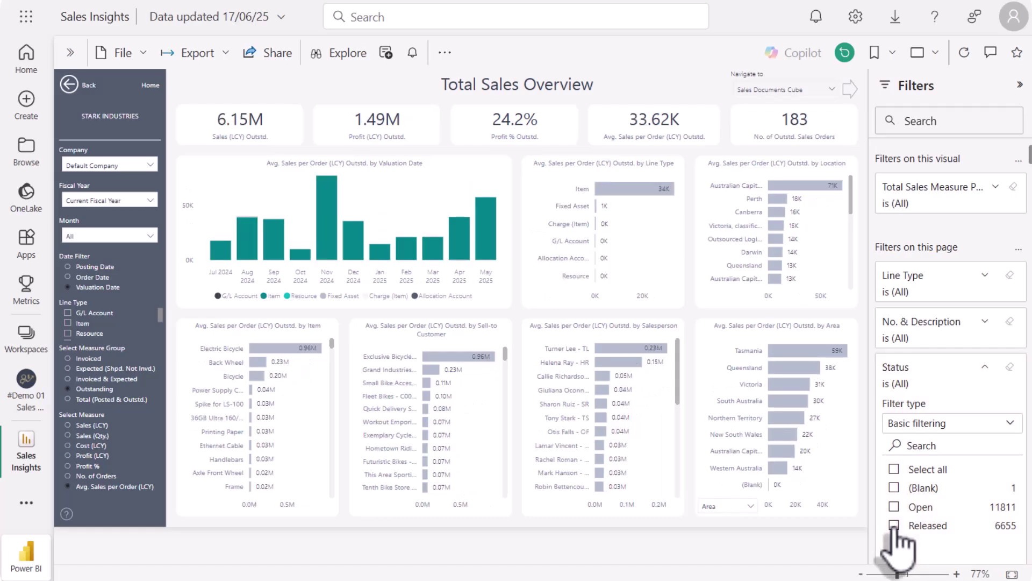
- Set the measure group back to Total (Posted & Outstd.)
{"action": "left_click", "coordinate": [77, 400]}
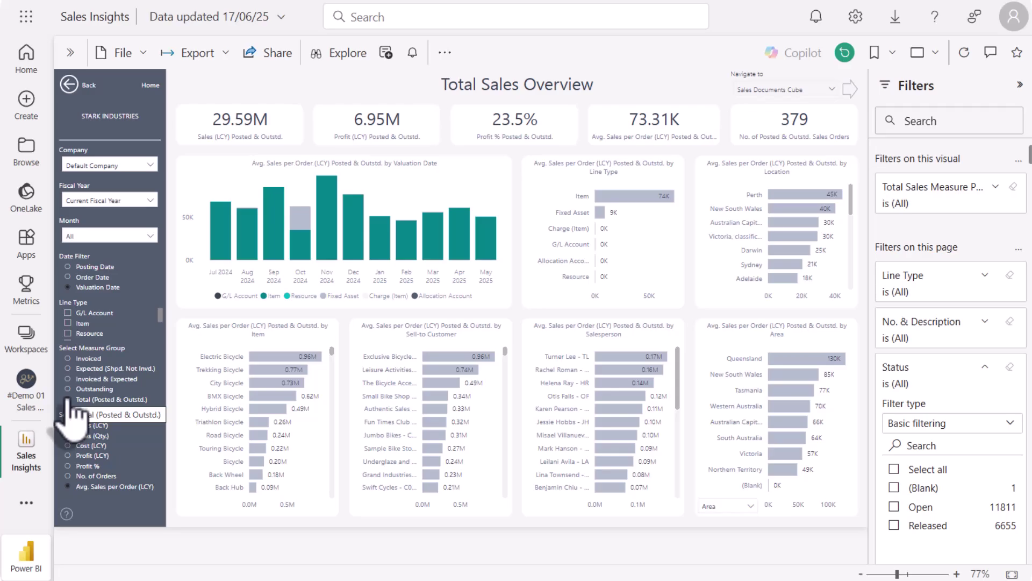
- View the overview charts by Posting Date and by Order Date, ending with the date filter back on Valuation Date
{"action": "left_click", "coordinate": [69, 267]}
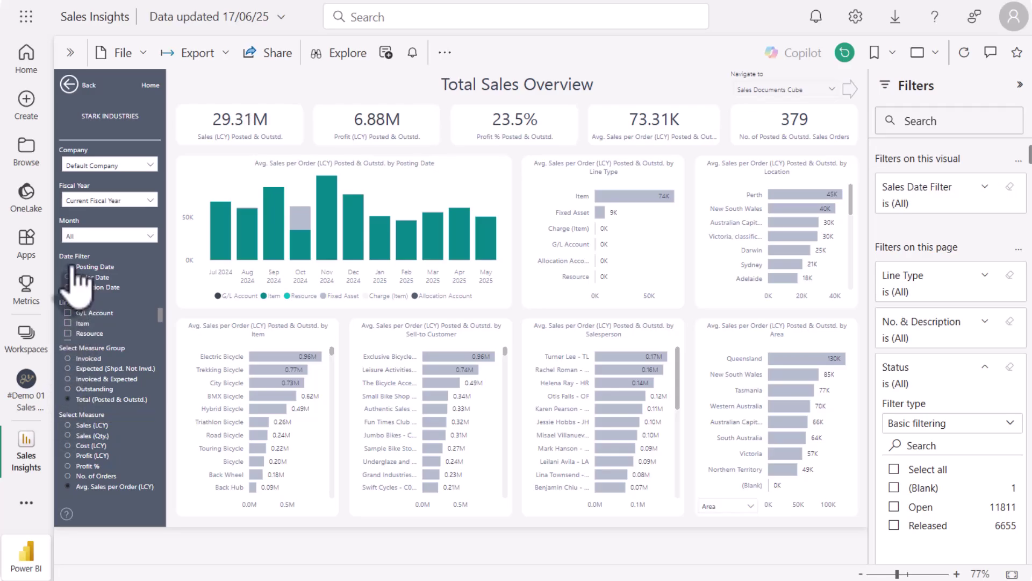
{"action": "left_click", "coordinate": [70, 278]}
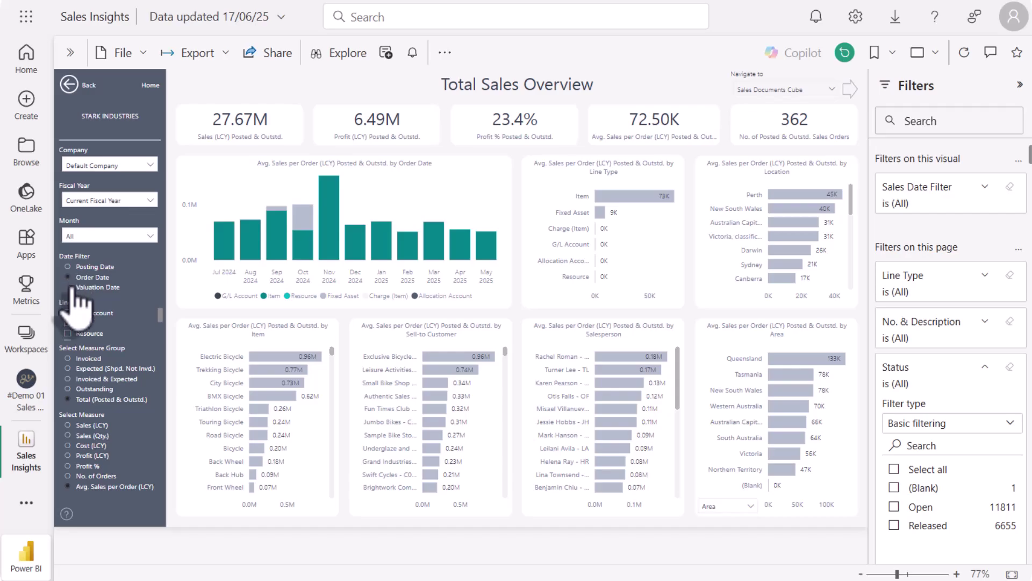
{"action": "left_click", "coordinate": [69, 288]}
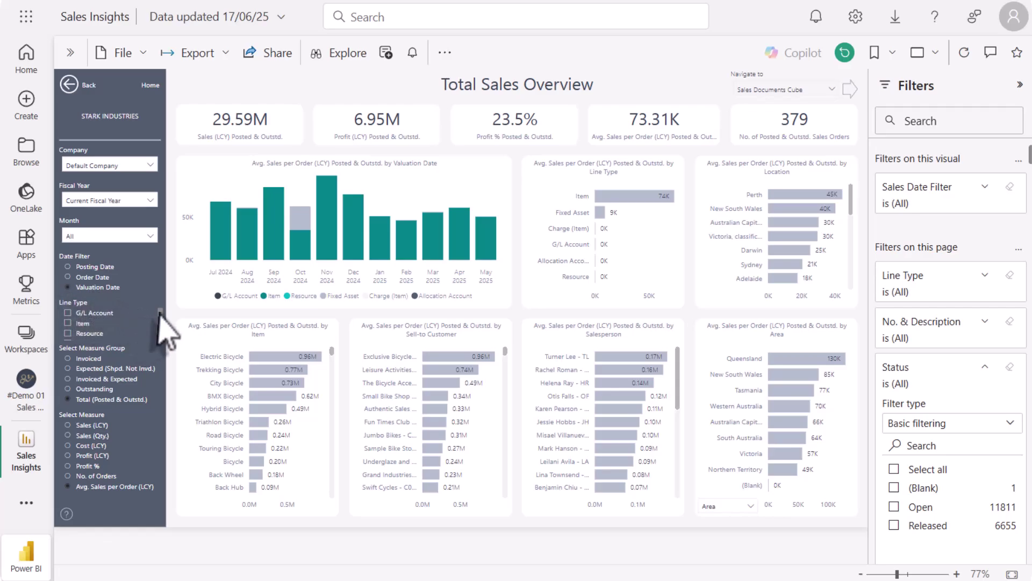
- Look through the line types and filter the charts by Item and by Resource separately, clearing the Line Type filter at the end
{"action": "scroll", "coordinate": [161, 322], "scroll_direction": "down", "scroll_amount": 1}
{"action": "scroll", "coordinate": [170, 338], "scroll_direction": "down", "scroll_amount": 2}
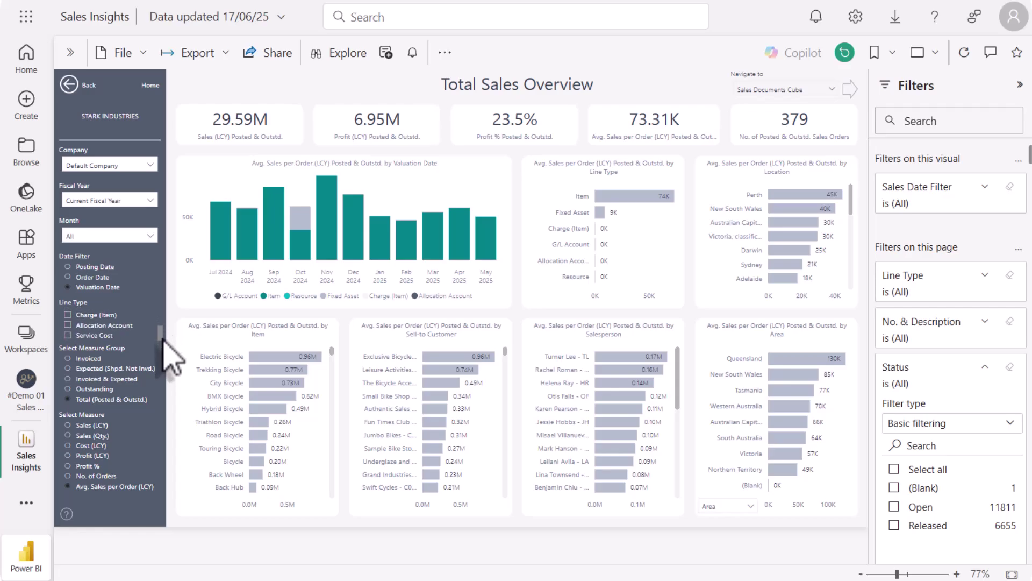
{"action": "scroll", "coordinate": [169, 331], "scroll_direction": "up", "scroll_amount": 3}
{"action": "left_click", "coordinate": [67, 323]}
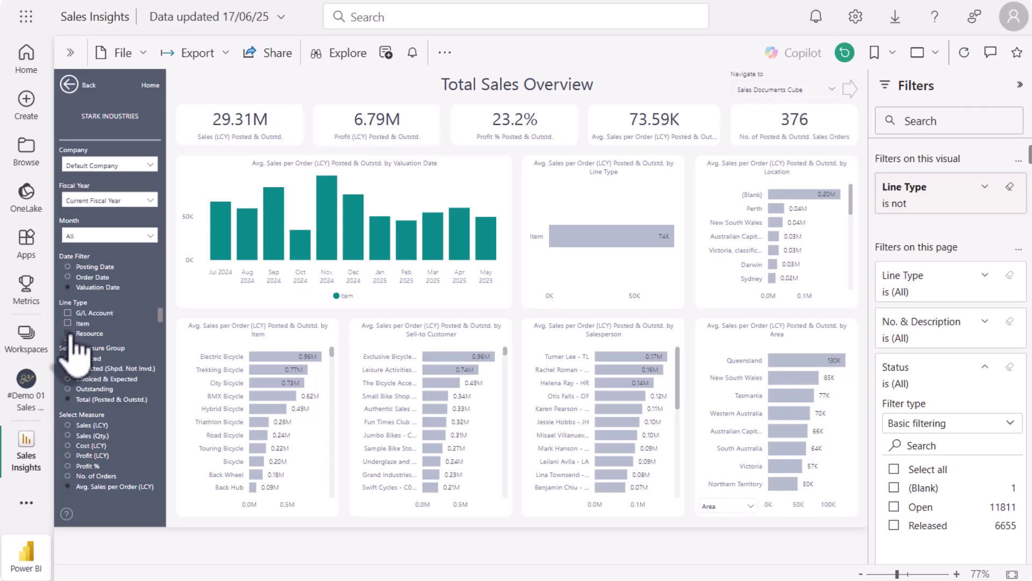
{"action": "left_click", "coordinate": [67, 334]}
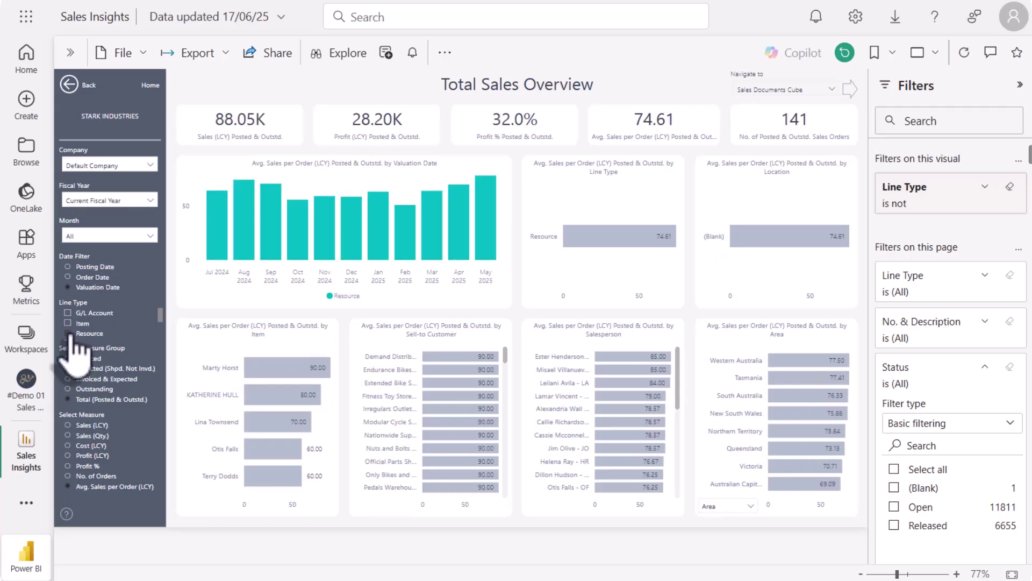
{"action": "left_click", "coordinate": [69, 334]}
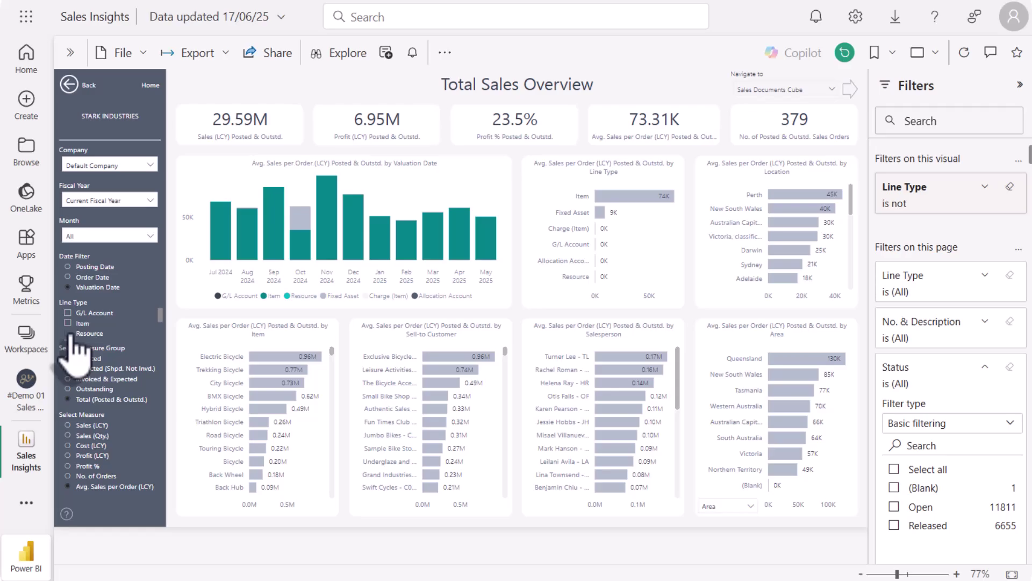
- Review the available Company, Fiscal Year and Month filter options without changing any selection
{"action": "left_click", "coordinate": [153, 165]}
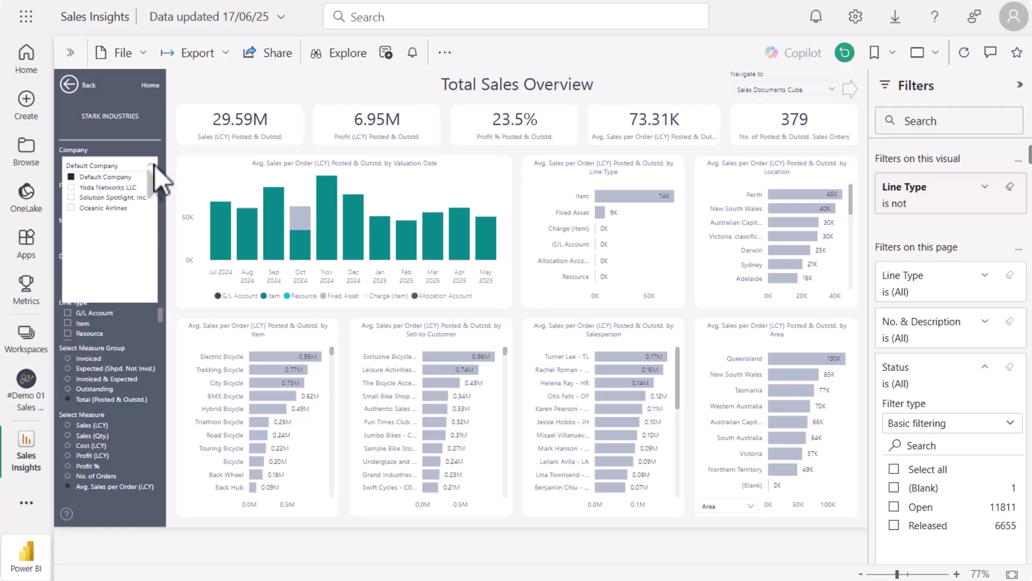
{"action": "left_click", "coordinate": [154, 166]}
{"action": "left_click", "coordinate": [153, 200]}
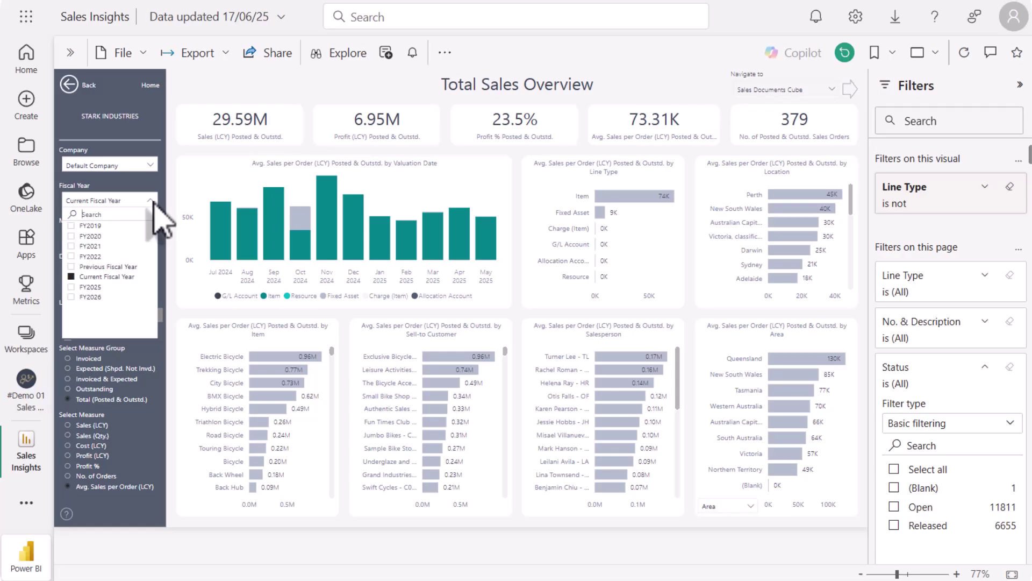
{"action": "left_click", "coordinate": [152, 200]}
{"action": "left_click", "coordinate": [153, 235]}
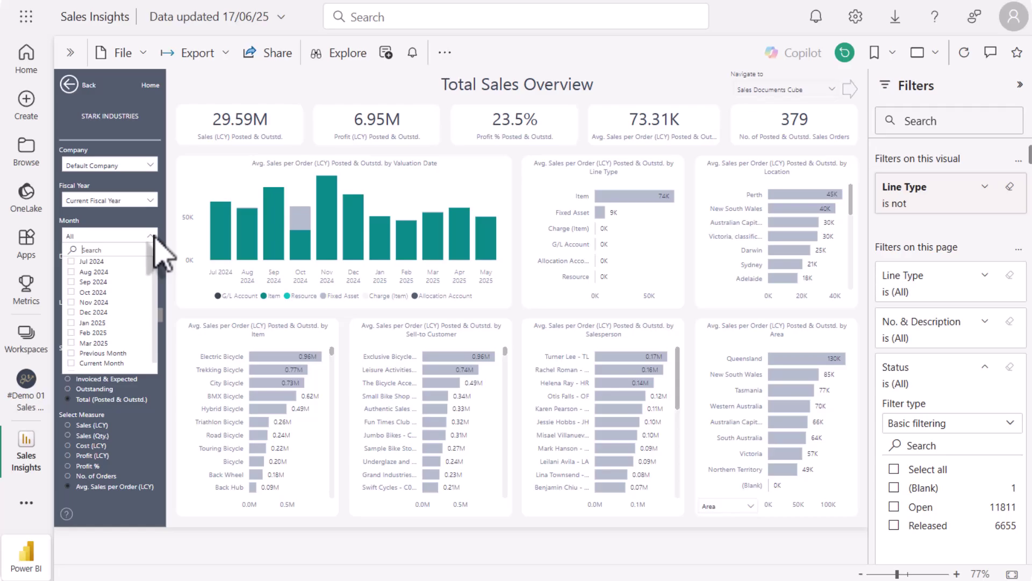
{"action": "left_click", "coordinate": [154, 236]}
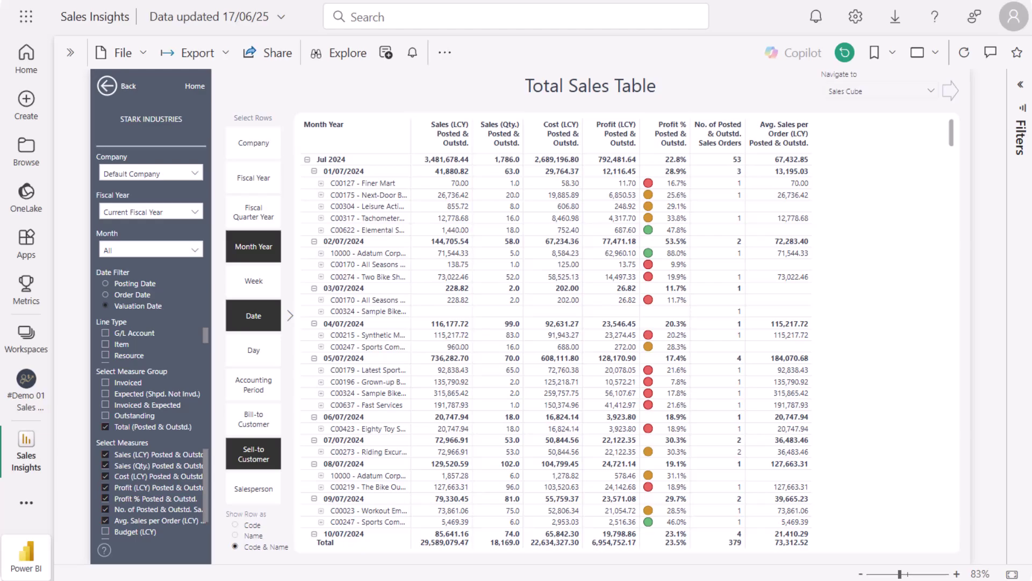
- Switch the Total Sales Table's date filter to Posting Date and finally to Order Date, and look through its line types
{"action": "left_click", "coordinate": [107, 284]}
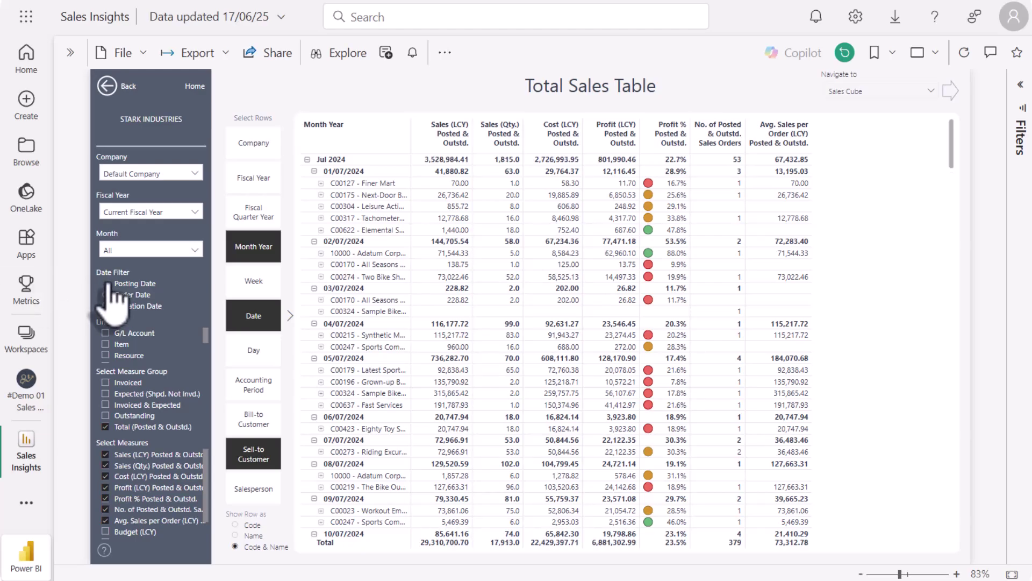
{"action": "left_click", "coordinate": [107, 295]}
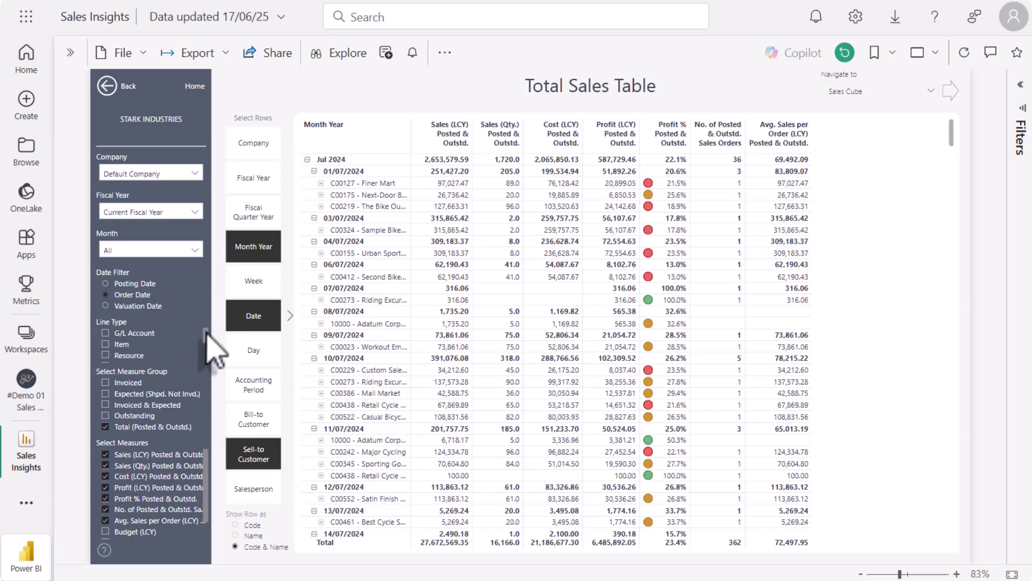
{"action": "scroll", "coordinate": [207, 342], "scroll_direction": "down", "scroll_amount": 1}
{"action": "scroll", "coordinate": [214, 357], "scroll_direction": "up", "scroll_amount": 1}
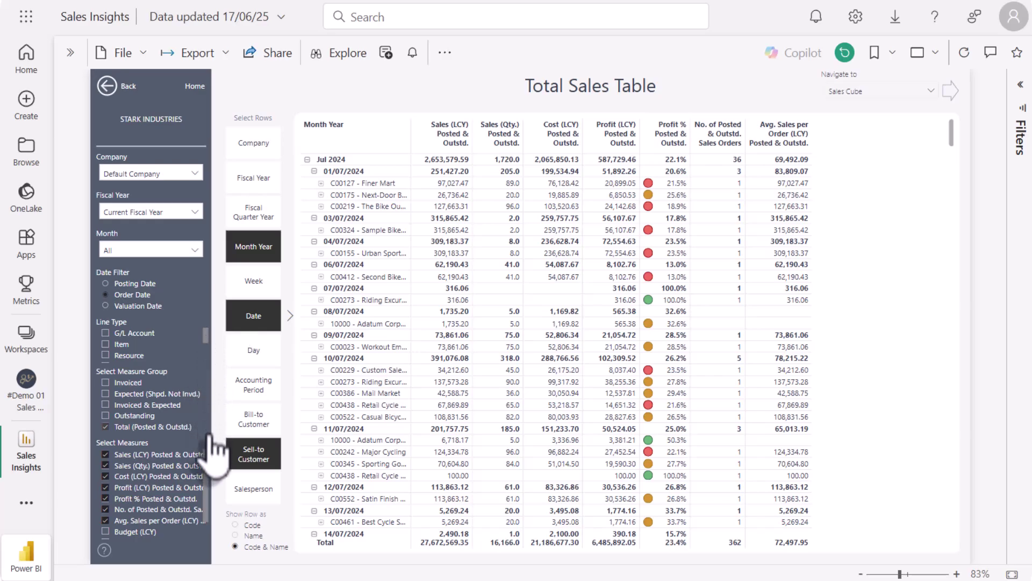
- Remove the No. of Posted & Outstd. Sales Orders and Avg. Sales per Order (LCY) measures from the table, and add them back
{"action": "scroll", "coordinate": [210, 473], "scroll_direction": "down", "scroll_amount": 2}
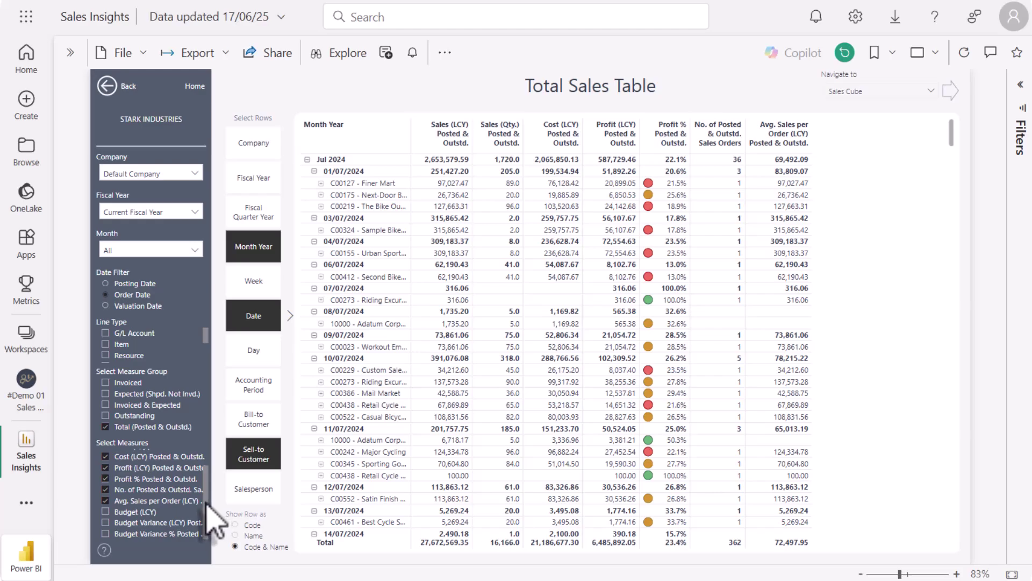
{"action": "left_click", "coordinate": [106, 490]}
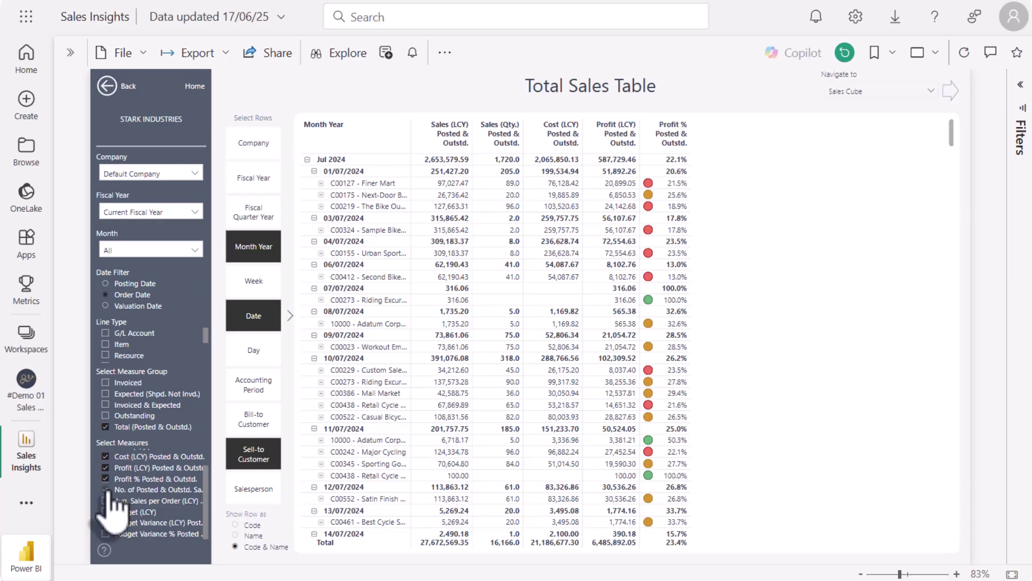
{"action": "left_click", "coordinate": [105, 489]}
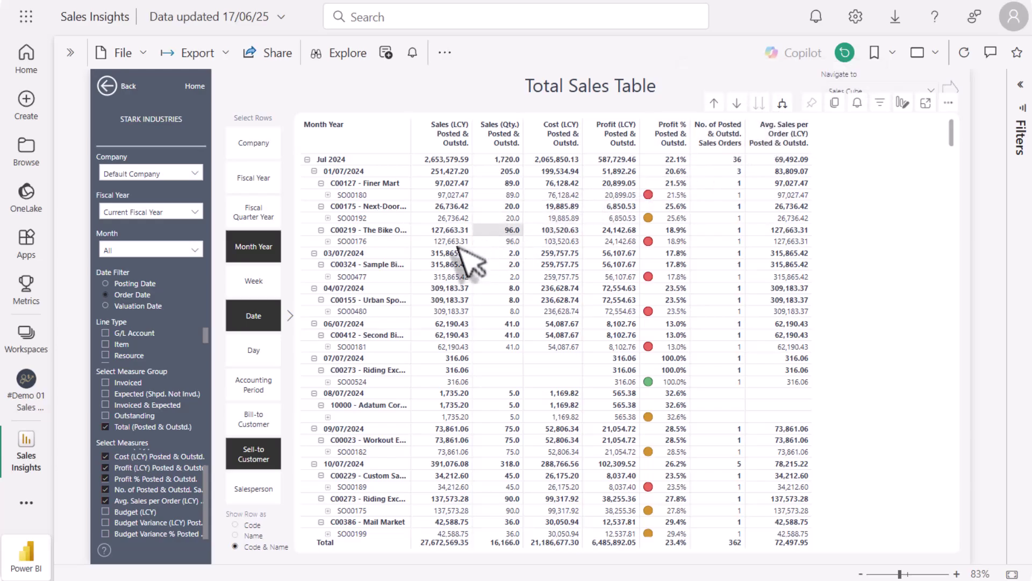
- Review the row fields chosen for the table and expand its hierarchy through Line Type down to No. & Description
{"action": "scroll", "coordinate": [264, 323], "scroll_direction": "down", "scroll_amount": 4}
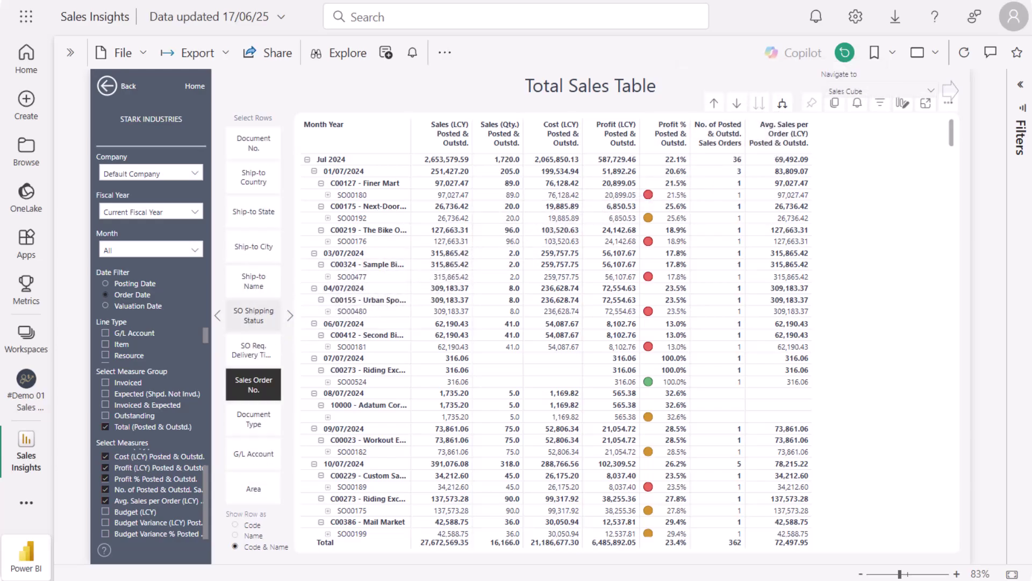
{"action": "scroll", "coordinate": [258, 323], "scroll_direction": "down", "scroll_amount": 2}
{"action": "scroll", "coordinate": [261, 323], "scroll_direction": "down", "scroll_amount": 2}
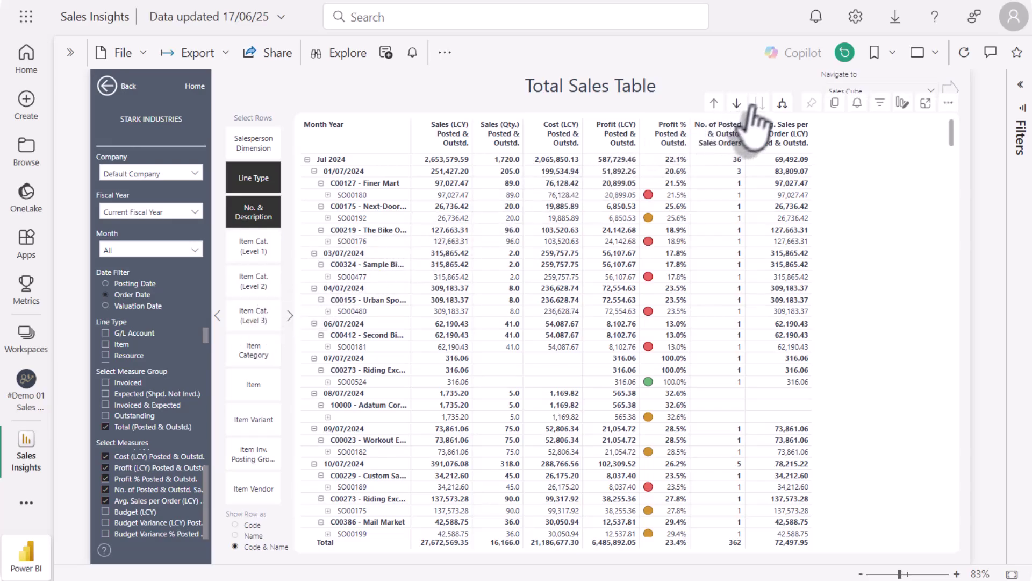
{"action": "left_click", "coordinate": [783, 102]}
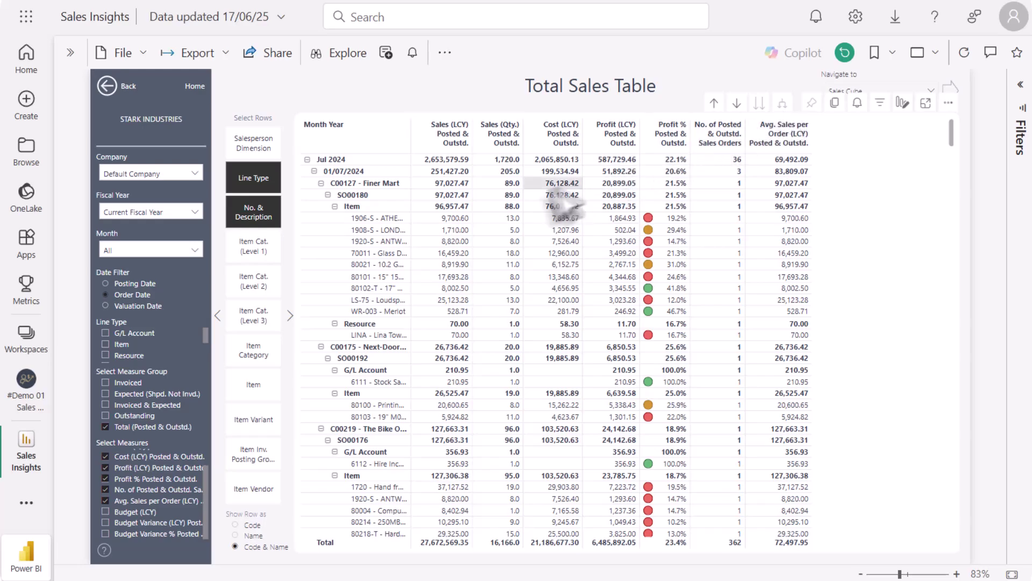
- Rebuild the table's row hierarchy from Month Year, Salesperson, Sales campaign, Line Type and No. & Description
{"action": "scroll", "coordinate": [253, 279], "scroll_direction": "up", "scroll_amount": 3}
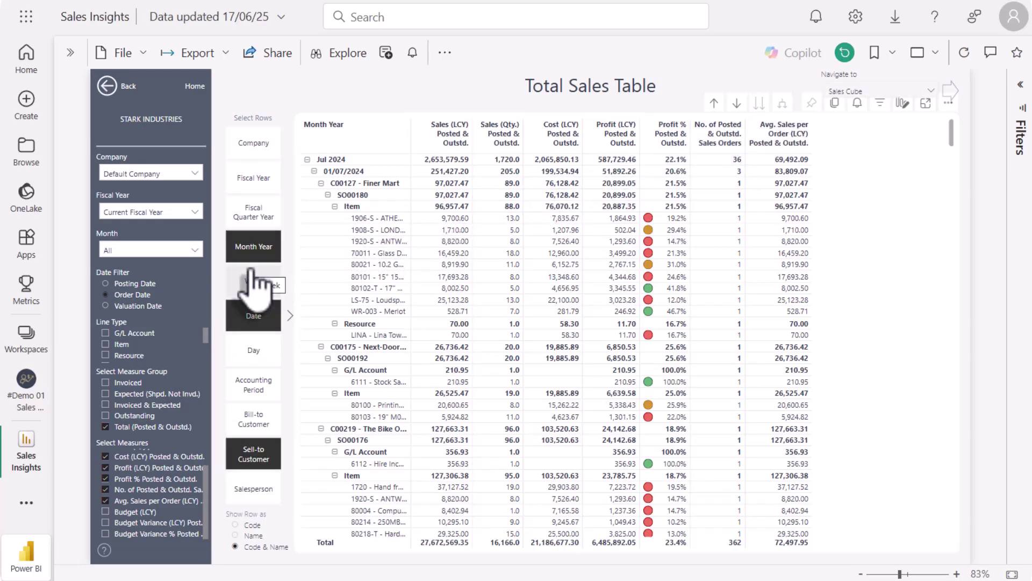
{"action": "left_click", "coordinate": [256, 251]}
{"action": "left_click", "coordinate": [258, 251]}
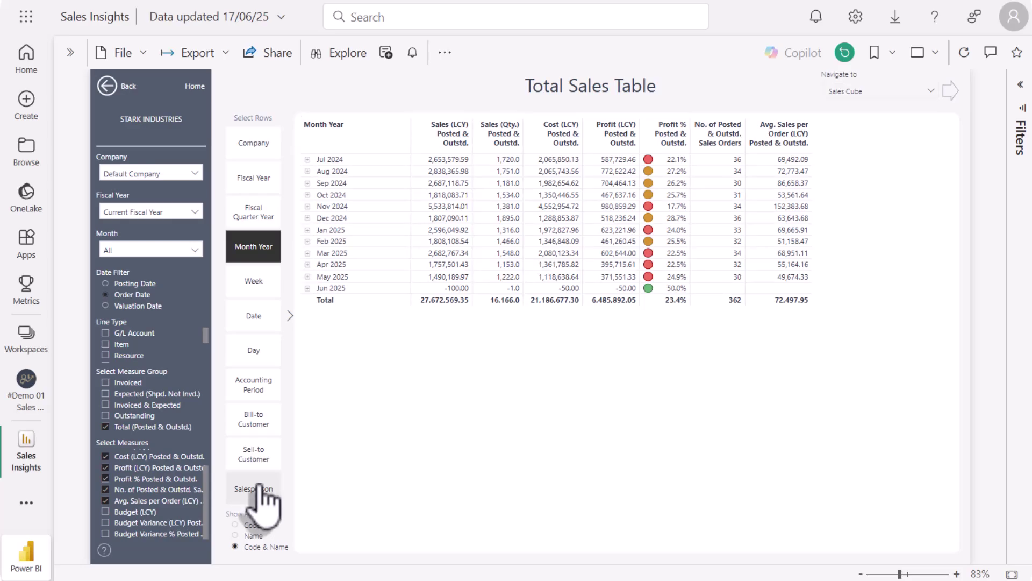
{"action": "scroll", "coordinate": [263, 502], "scroll_direction": "down", "scroll_amount": 10}
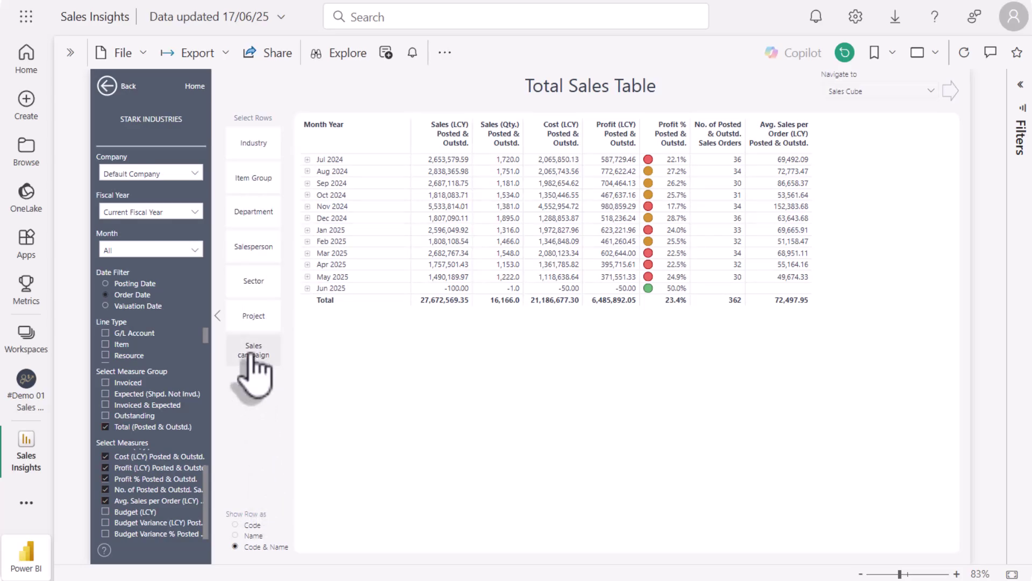
{"action": "scroll", "coordinate": [253, 371], "scroll_direction": "down", "scroll_amount": 10}
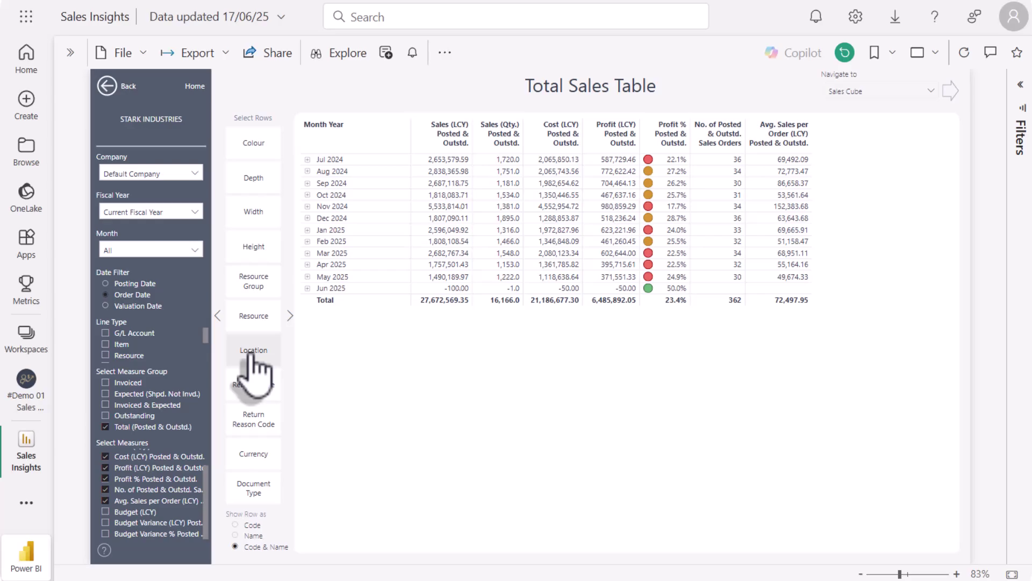
{"action": "scroll", "coordinate": [251, 355], "scroll_direction": "up", "scroll_amount": 10}
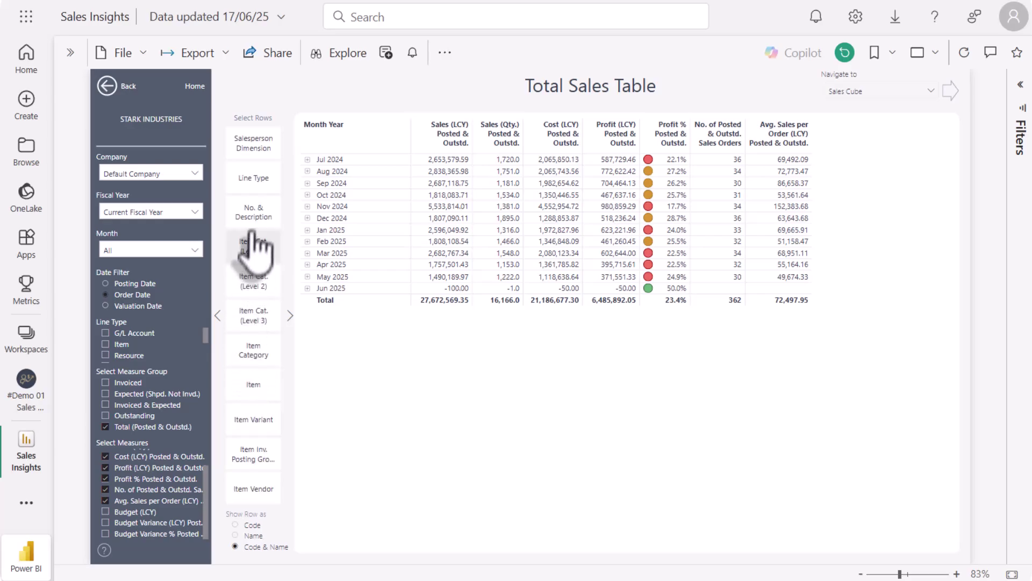
{"action": "left_click", "coordinate": [257, 183]}
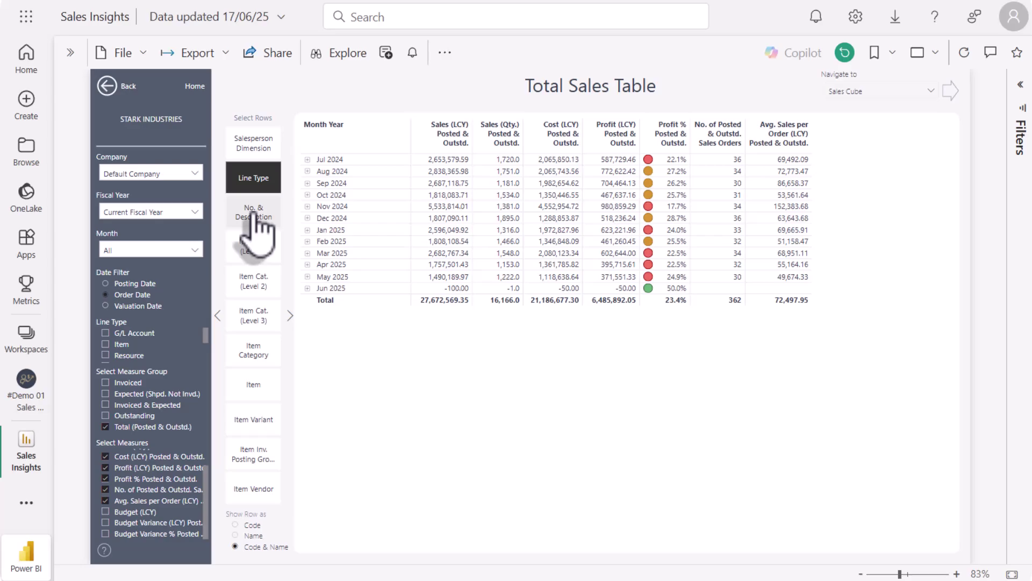
{"action": "left_click", "coordinate": [254, 215]}
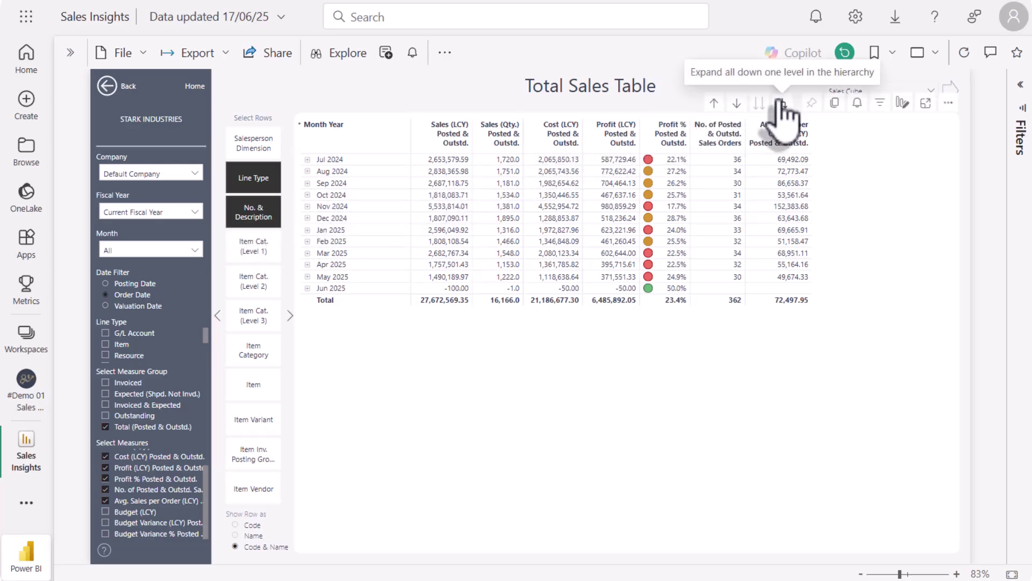
- Expand the whole table level by level down to No. & Description, and collapse it back to the Month Year level
{"action": "left_click", "coordinate": [782, 104]}
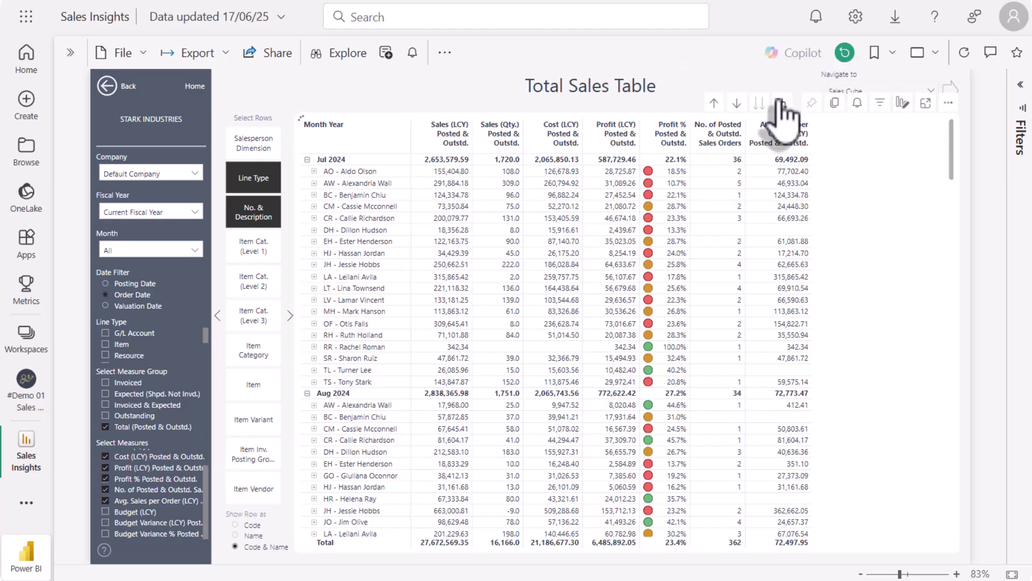
{"action": "left_click", "coordinate": [783, 104]}
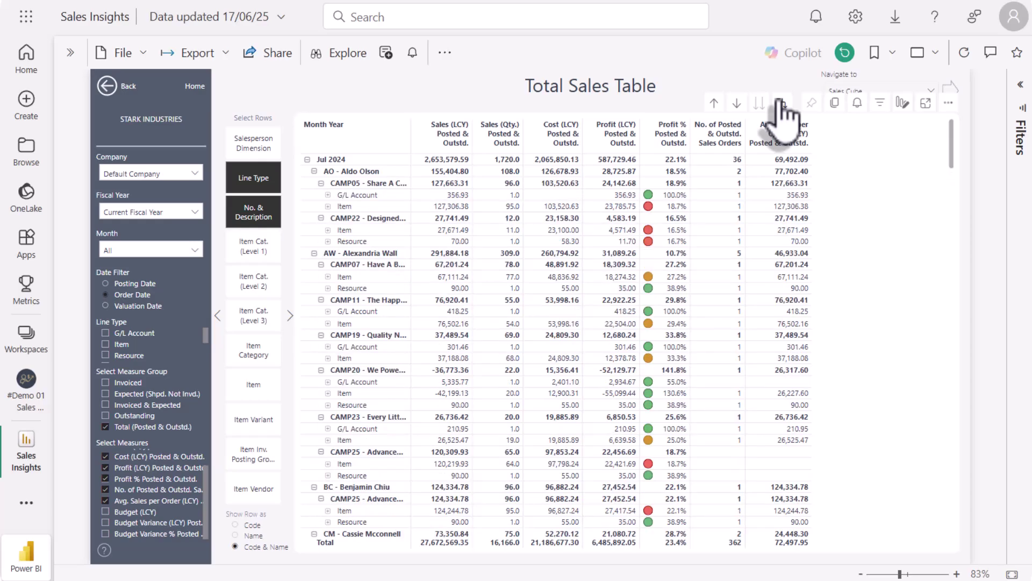
{"action": "left_click", "coordinate": [782, 104]}
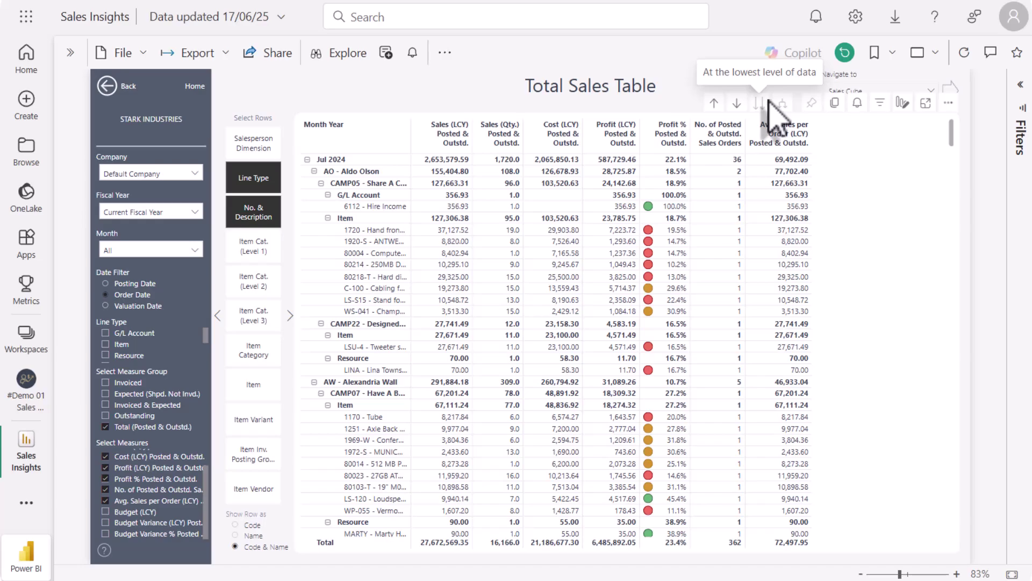
{"action": "left_click", "coordinate": [714, 103]}
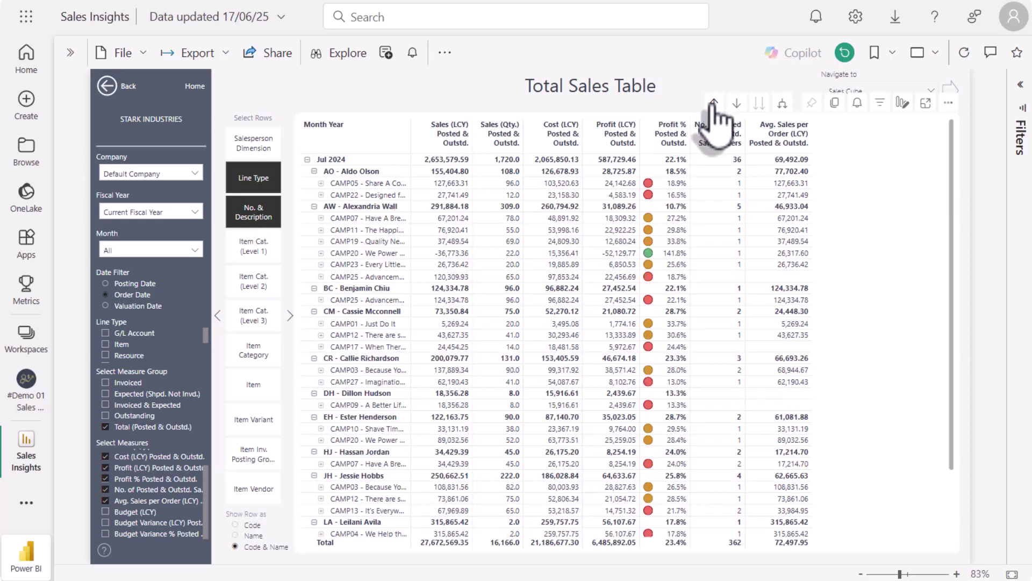
{"action": "left_click", "coordinate": [713, 104]}
{"action": "left_click", "coordinate": [713, 103]}
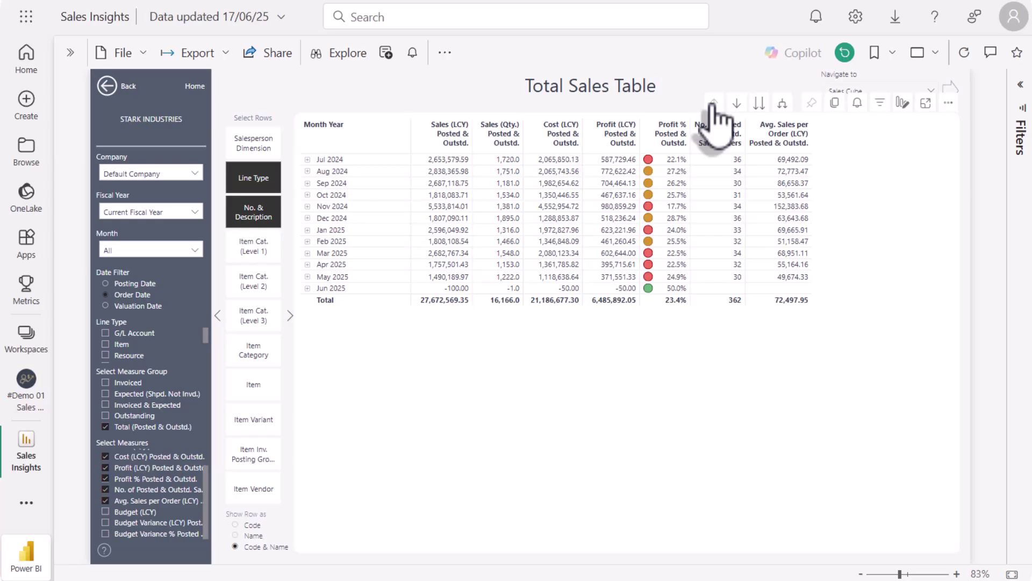
- Save the current table layout as a personal bookmark named Monthly Sales
{"action": "left_click", "coordinate": [891, 54]}
{"action": "left_click", "coordinate": [818, 129]}
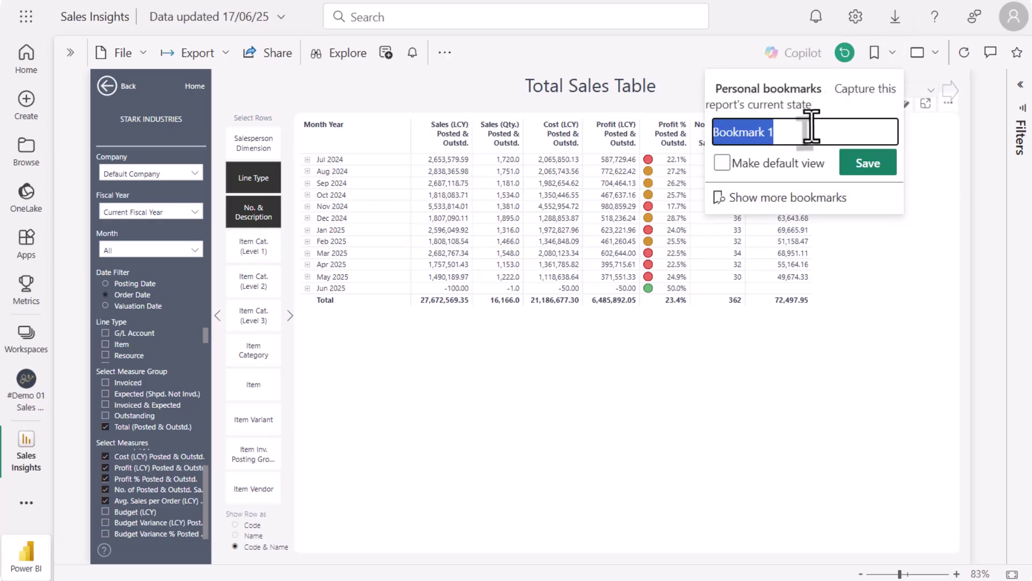
{"action": "type", "text": "Monthly Sales"}
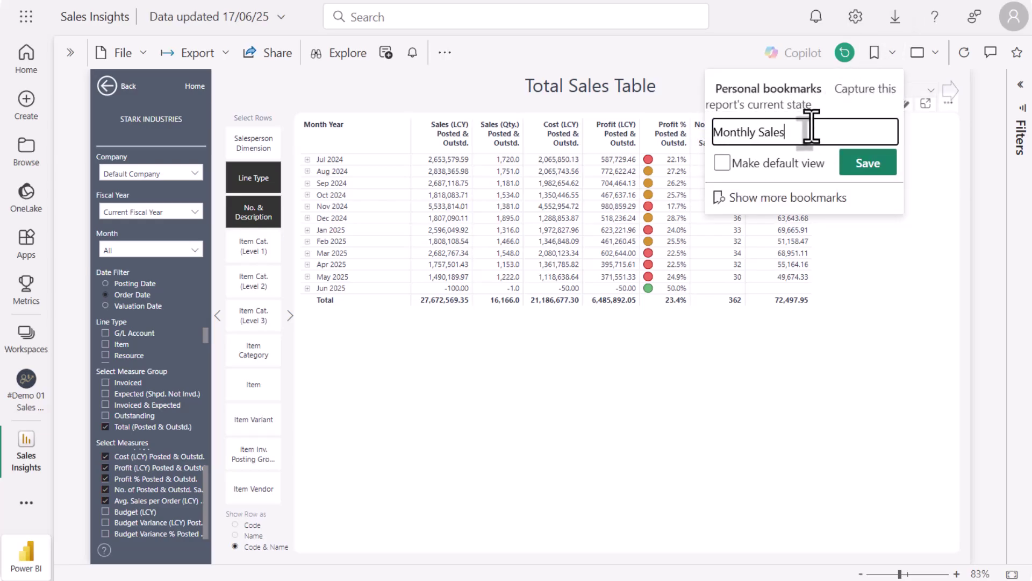
{"action": "left_click", "coordinate": [867, 163]}
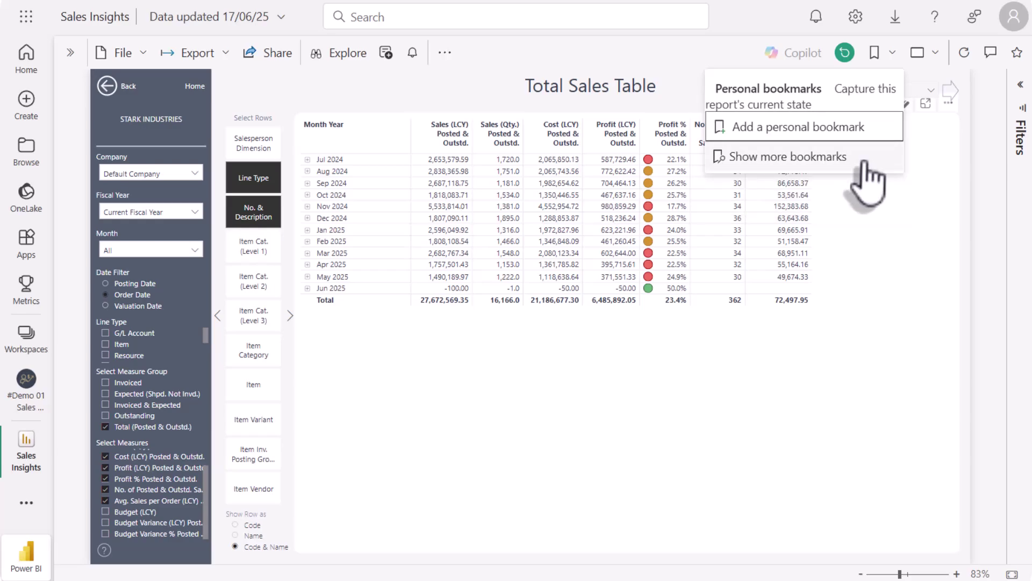
{"action": "left_click", "coordinate": [692, 73]}
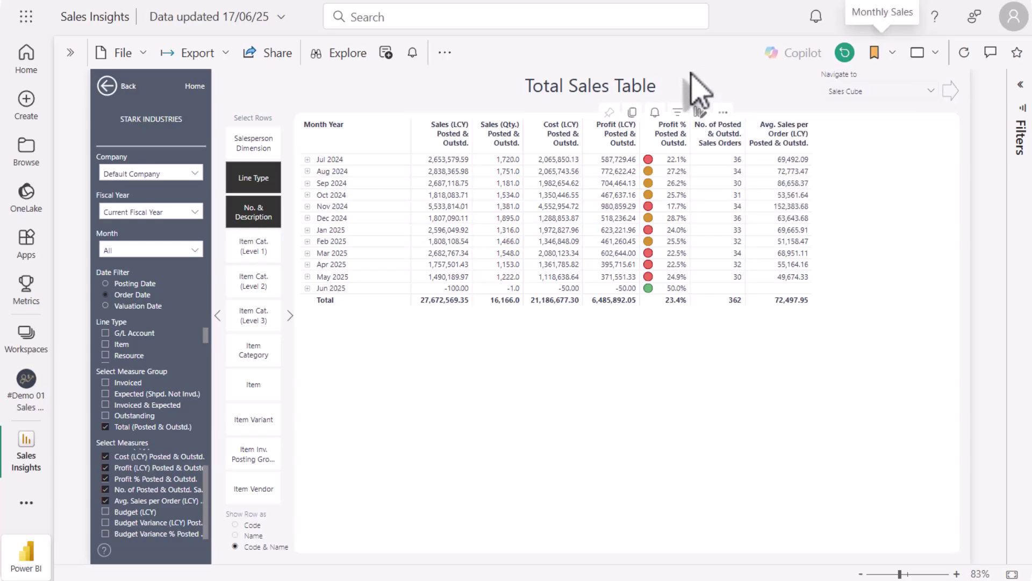